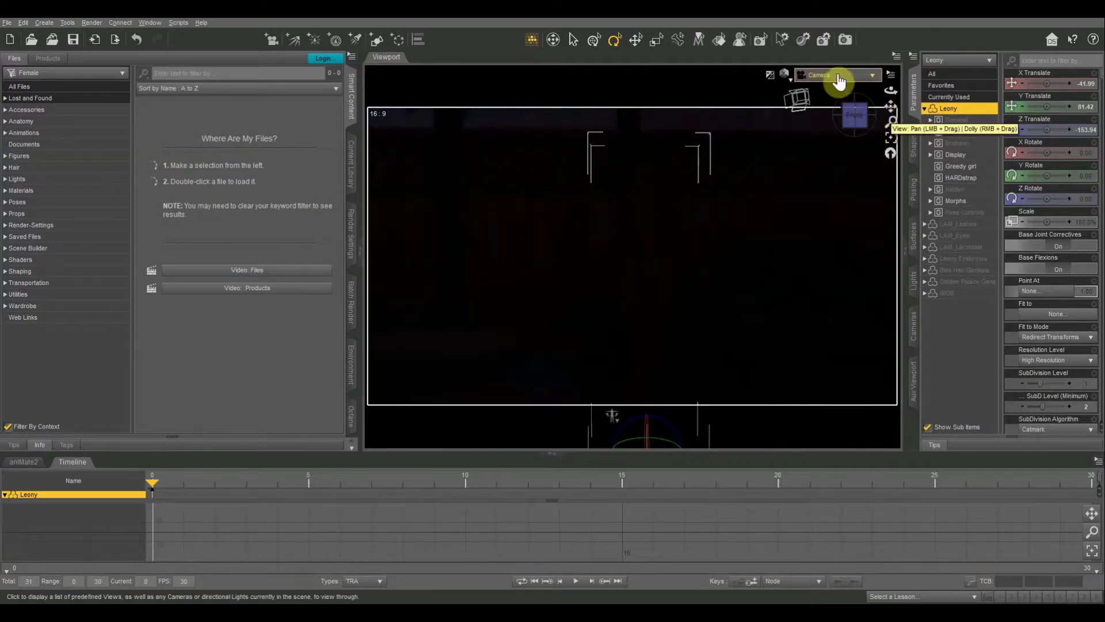
Switch the viewport from the Camera to Perspective View and display the scene with the Texture Shaded draw style.
click(839, 80)
click(841, 78)
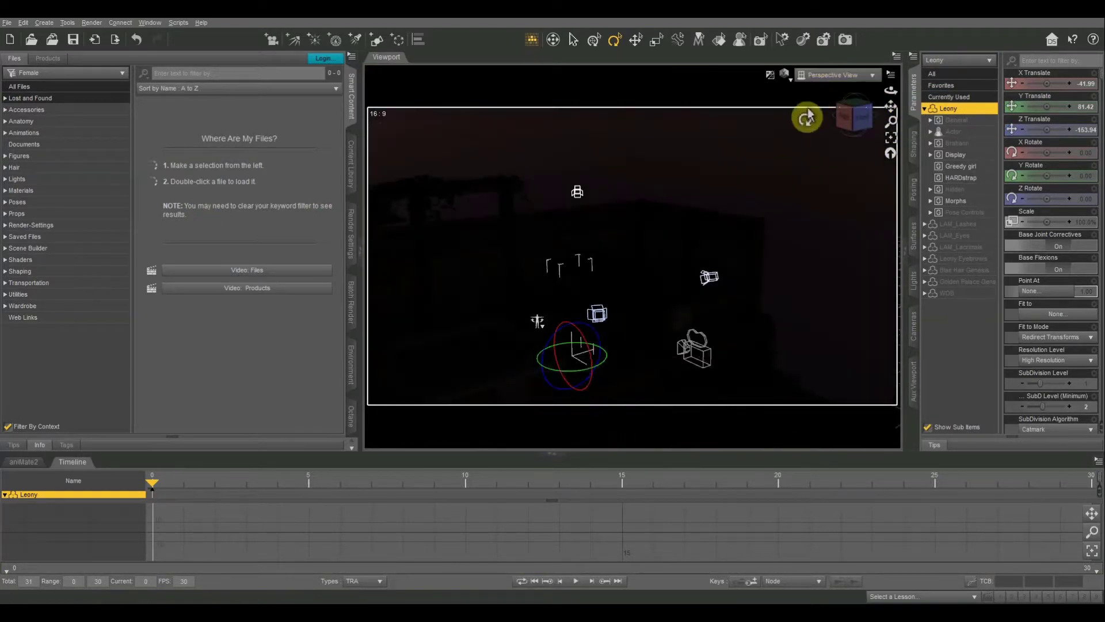
click(784, 75)
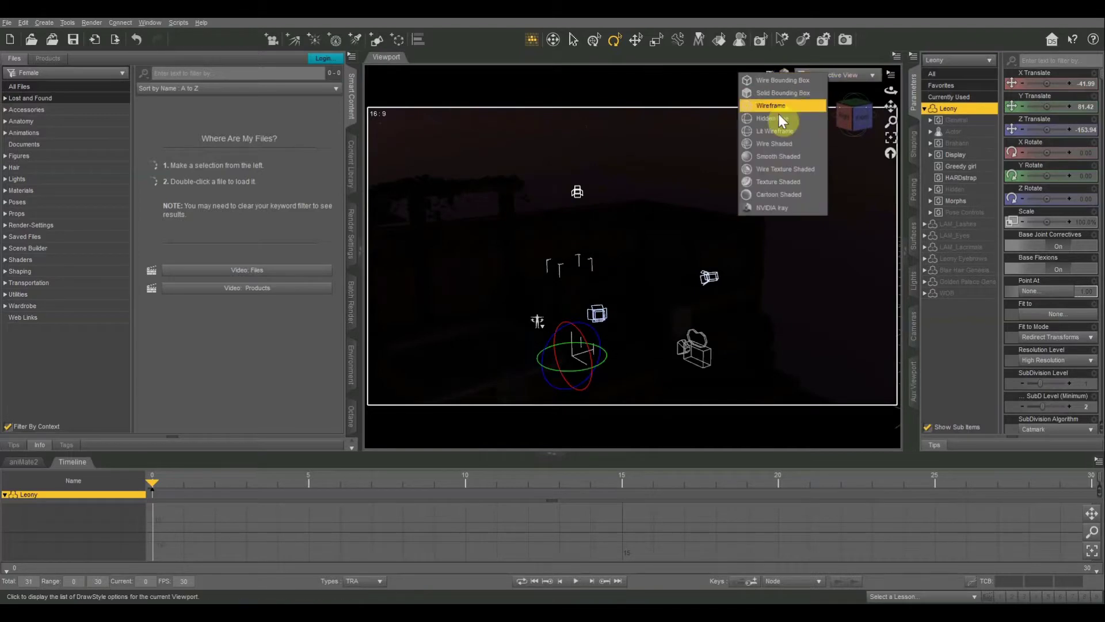
click(783, 182)
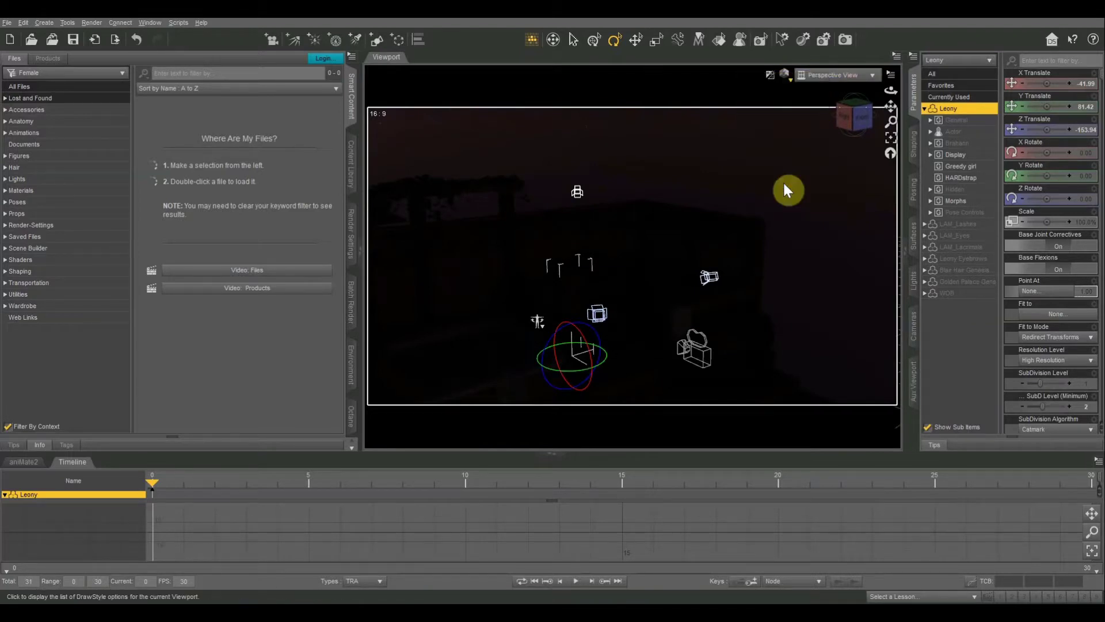
drag(851, 123, 851, 117)
Set the viewport's draw style to NVIDIA Iray and frame the hot tub patio from the front.
click(784, 75)
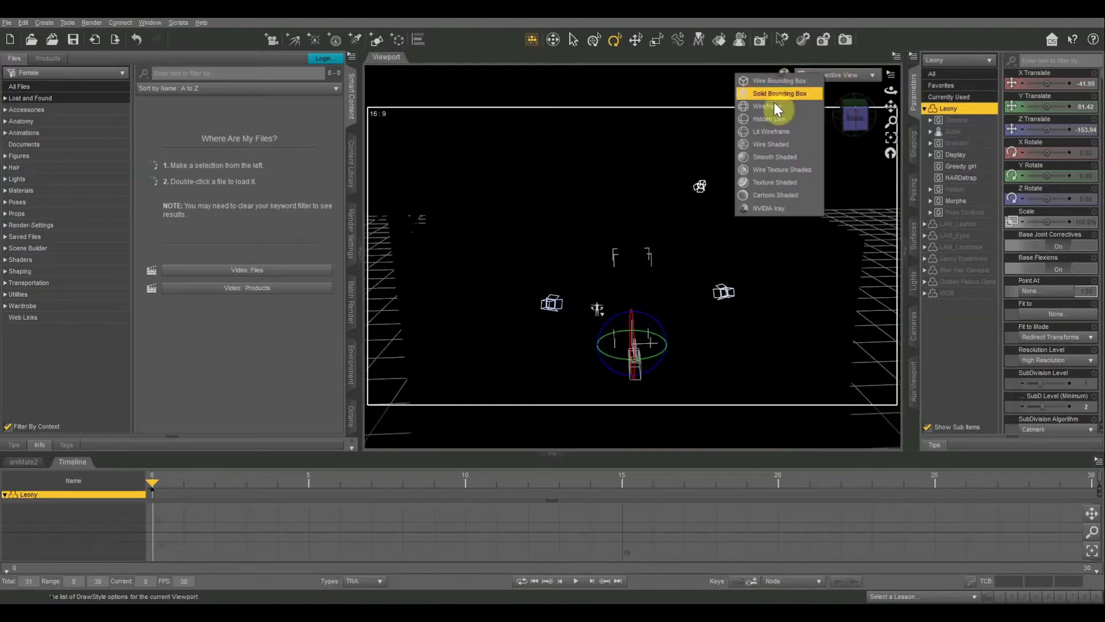
click(782, 210)
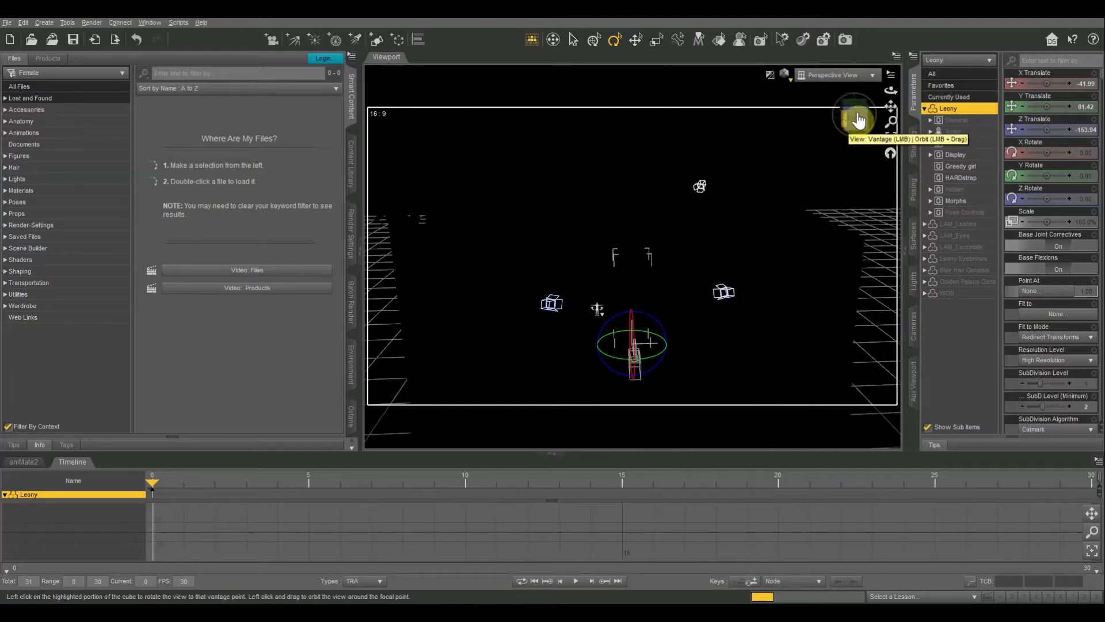
mouse_move(849, 128)
mouse_down()
mouse_move(854, 111)
mouse_move(859, 122)
mouse_up()
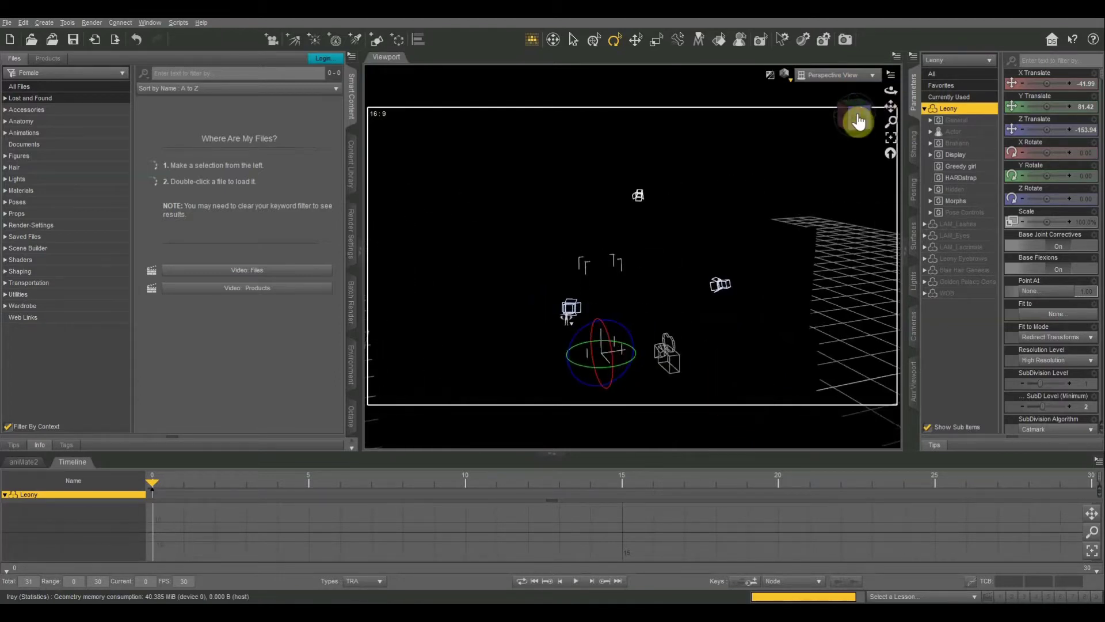
drag(859, 122, 854, 111)
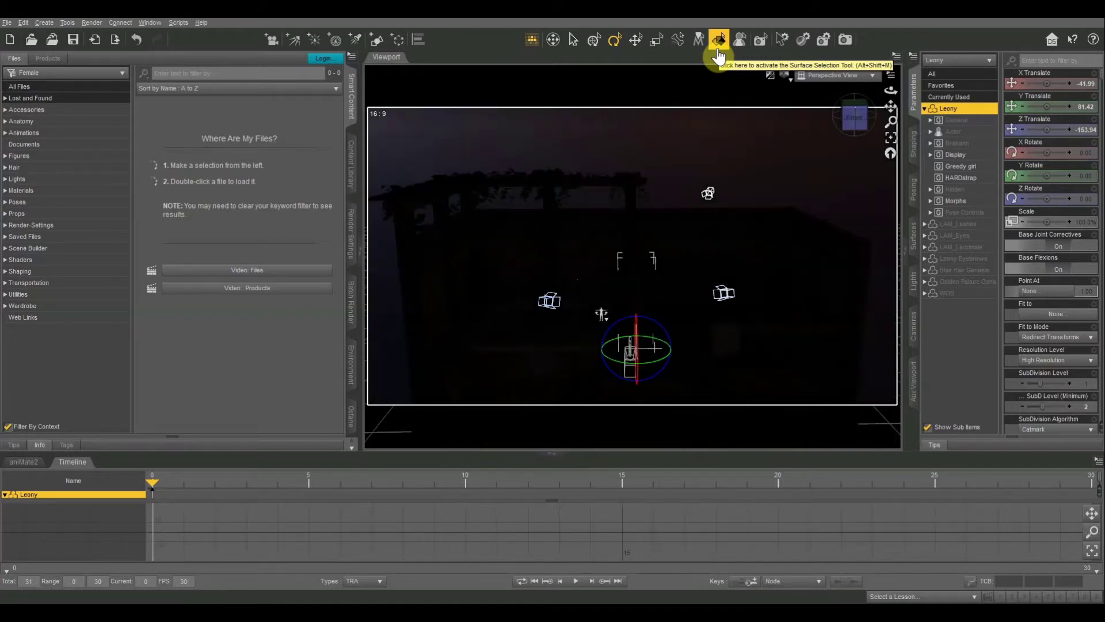
scroll(684, 203, up, 5)
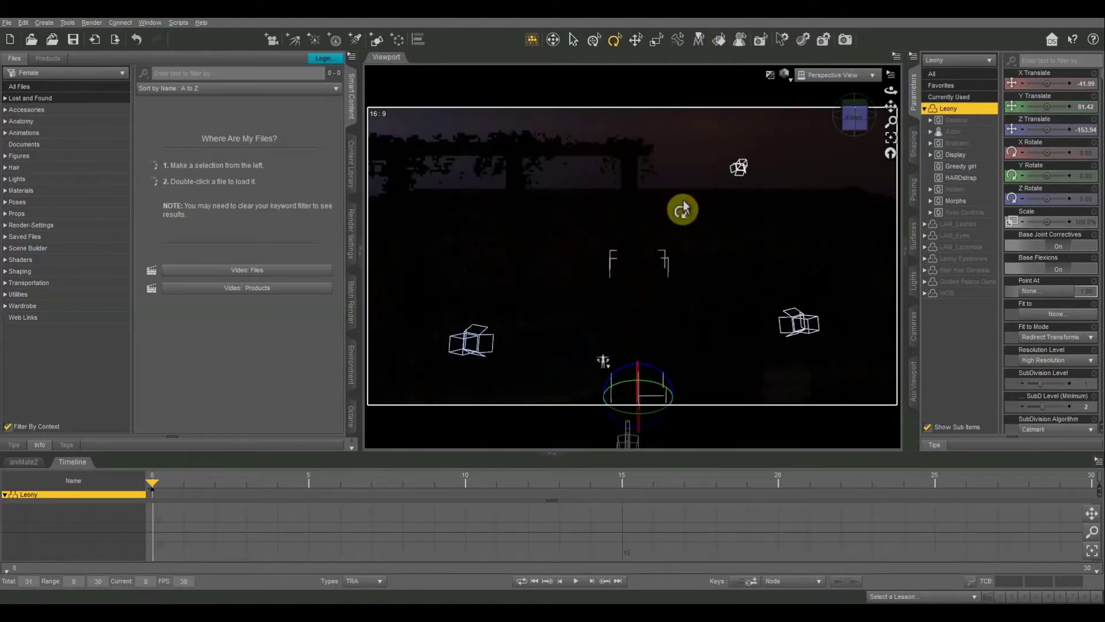
scroll(683, 204, up, 3)
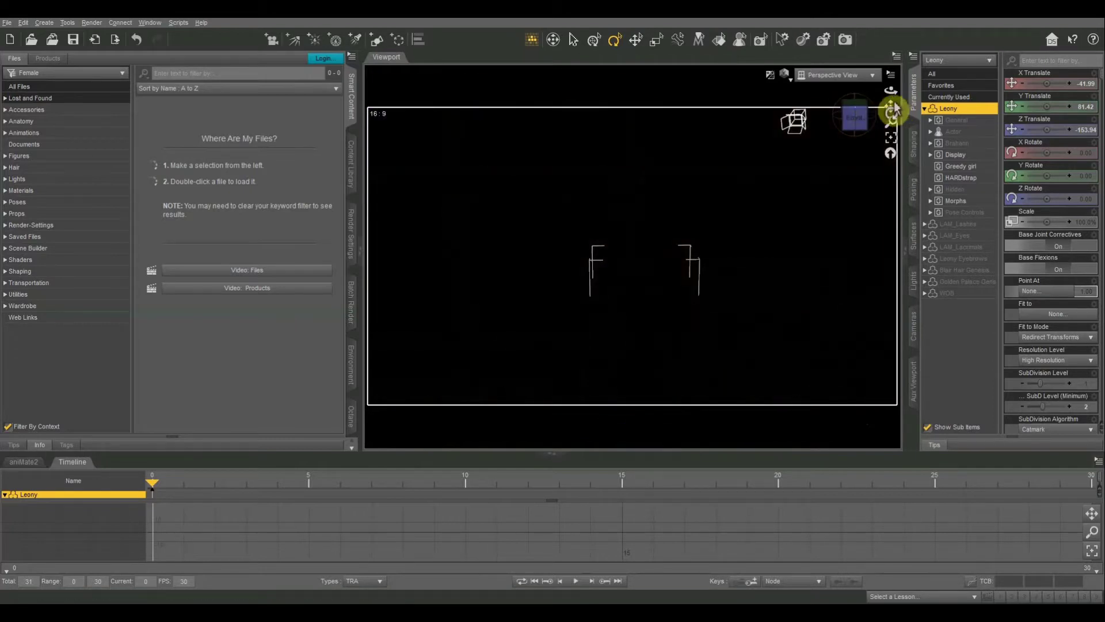
drag(890, 105, 890, 106)
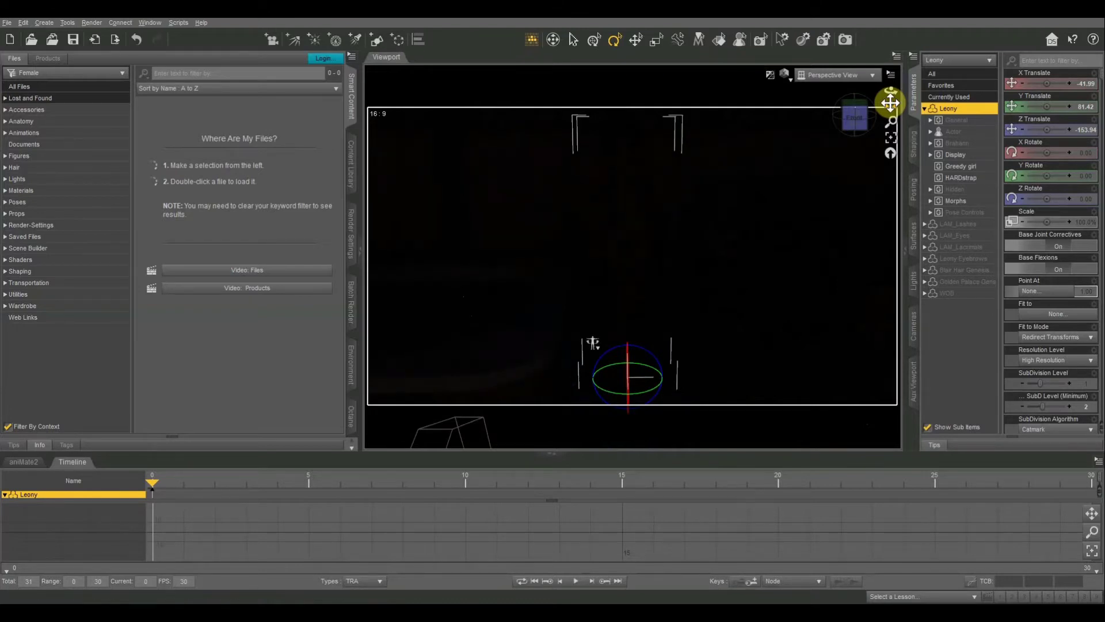
drag(891, 103, 890, 104)
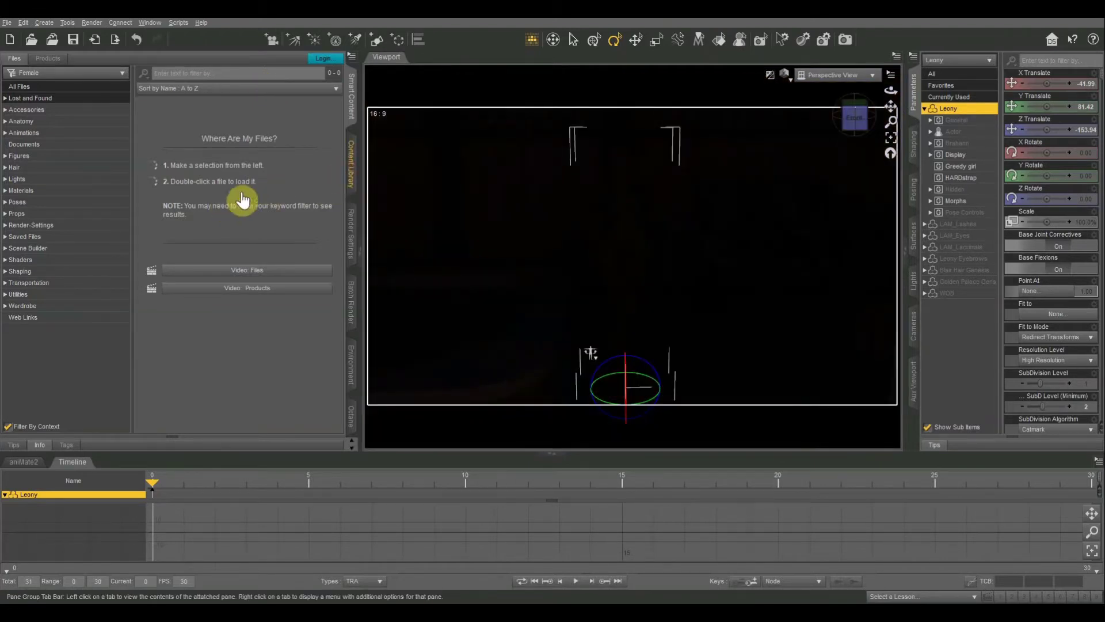
Open the STEP1 - Choose Prop Type folder of Epic Godrays & Volumetric Light in the content library.
click(351, 167)
scroll(62, 304, down, 10)
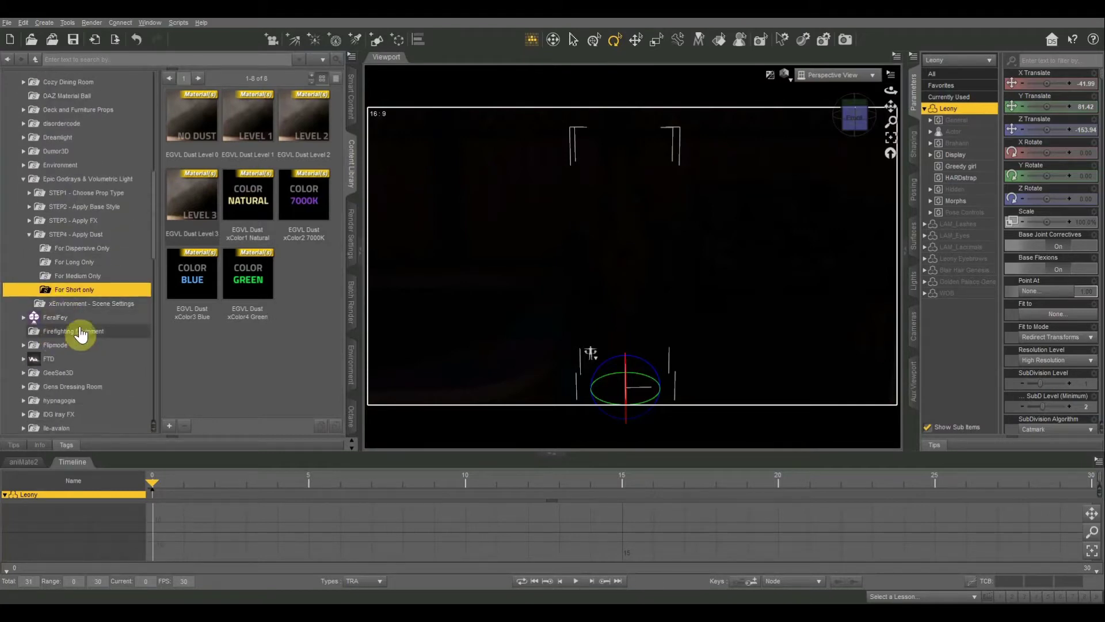
click(83, 183)
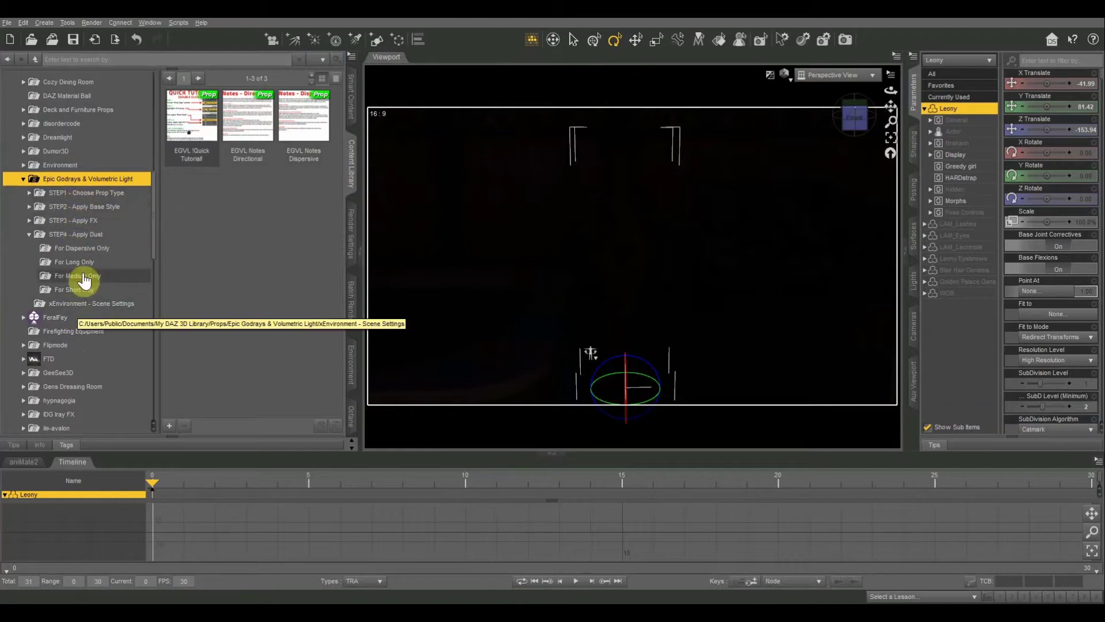
click(91, 195)
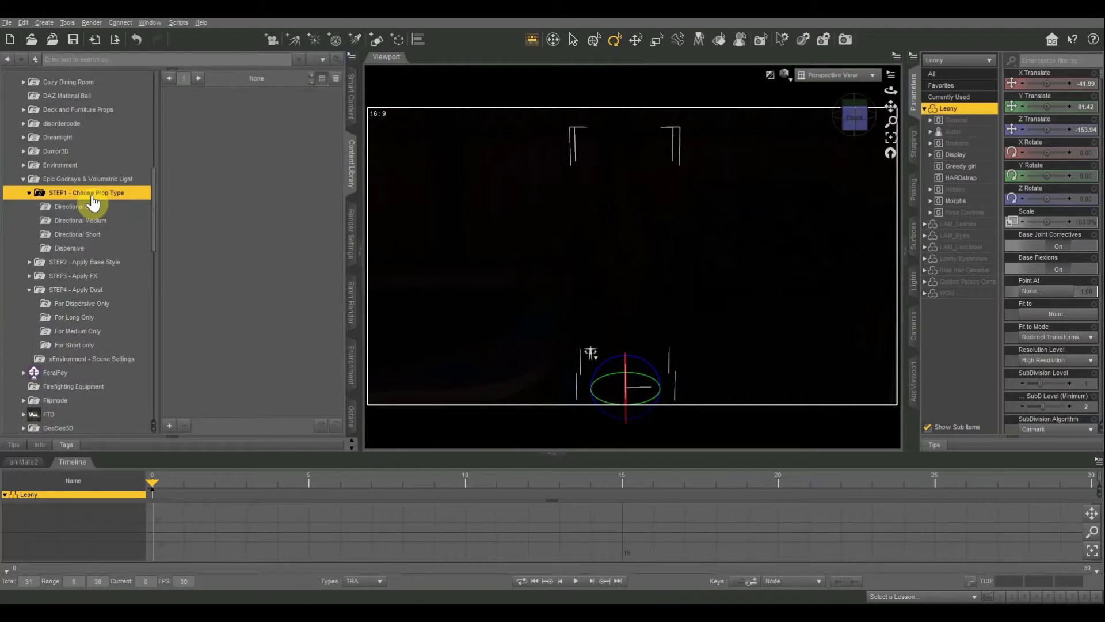
Browse the godray prop types and load EGVL Medium Filter Blue Prop1 from Directional Medium into the scene.
click(72, 248)
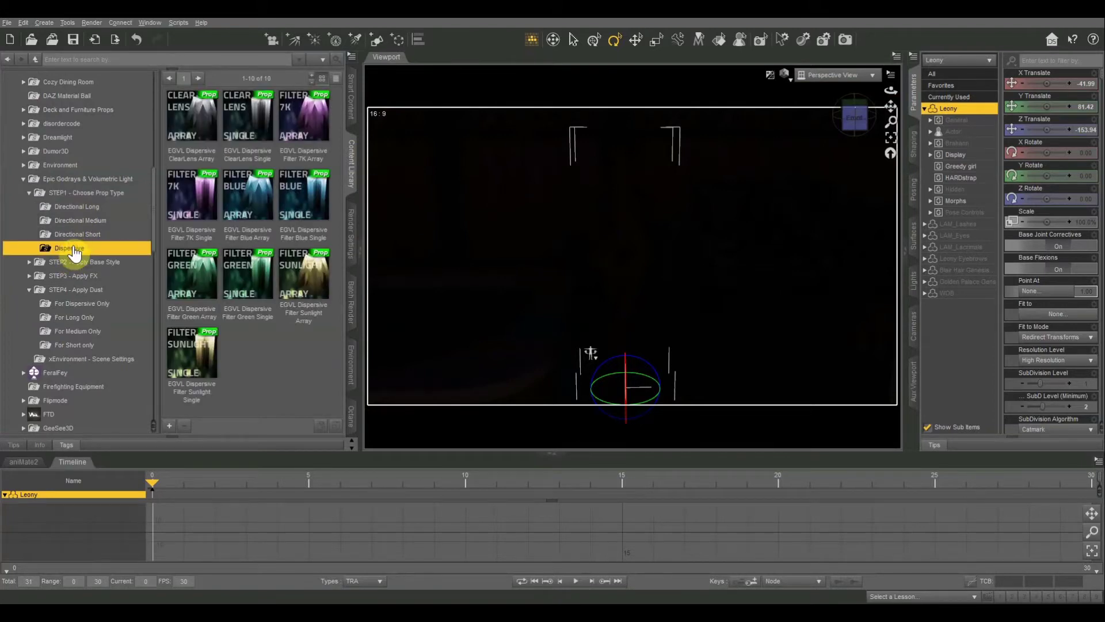
click(75, 235)
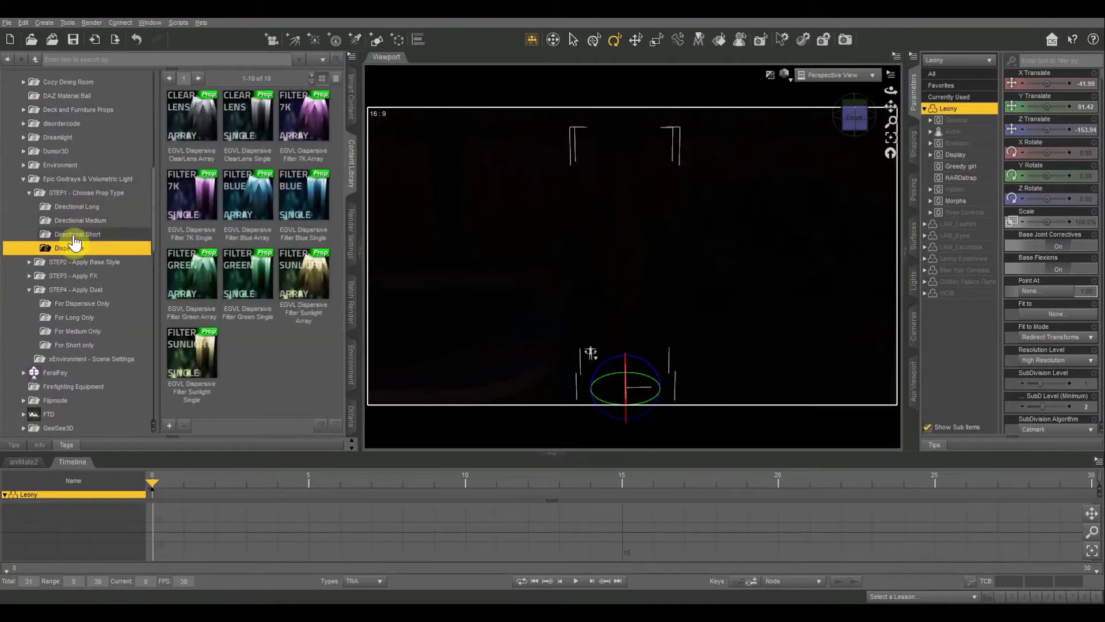
click(75, 208)
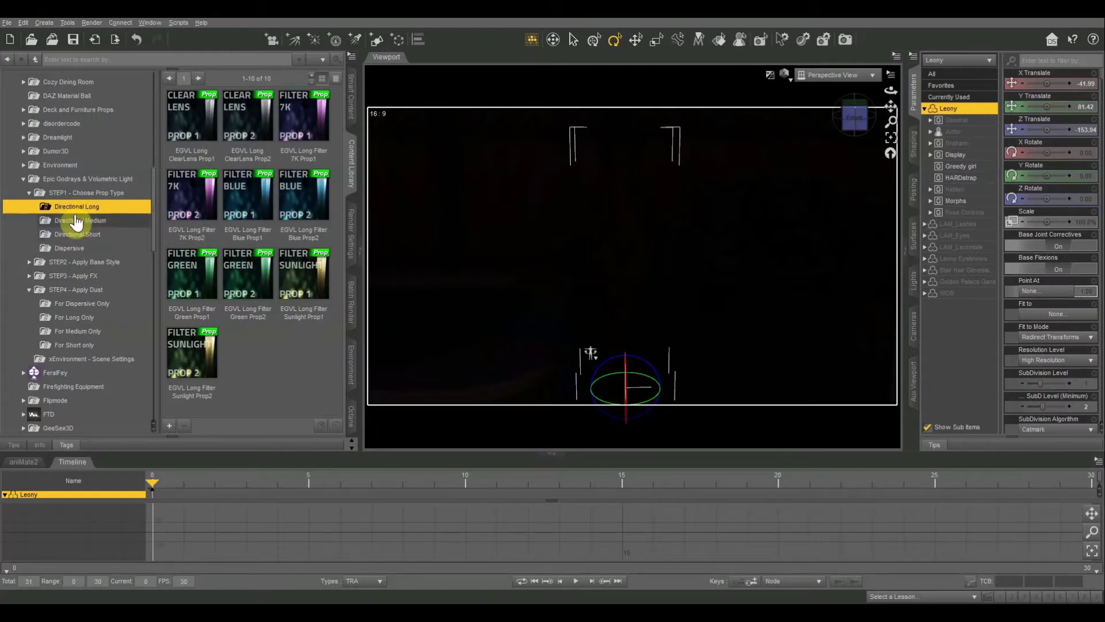
click(75, 221)
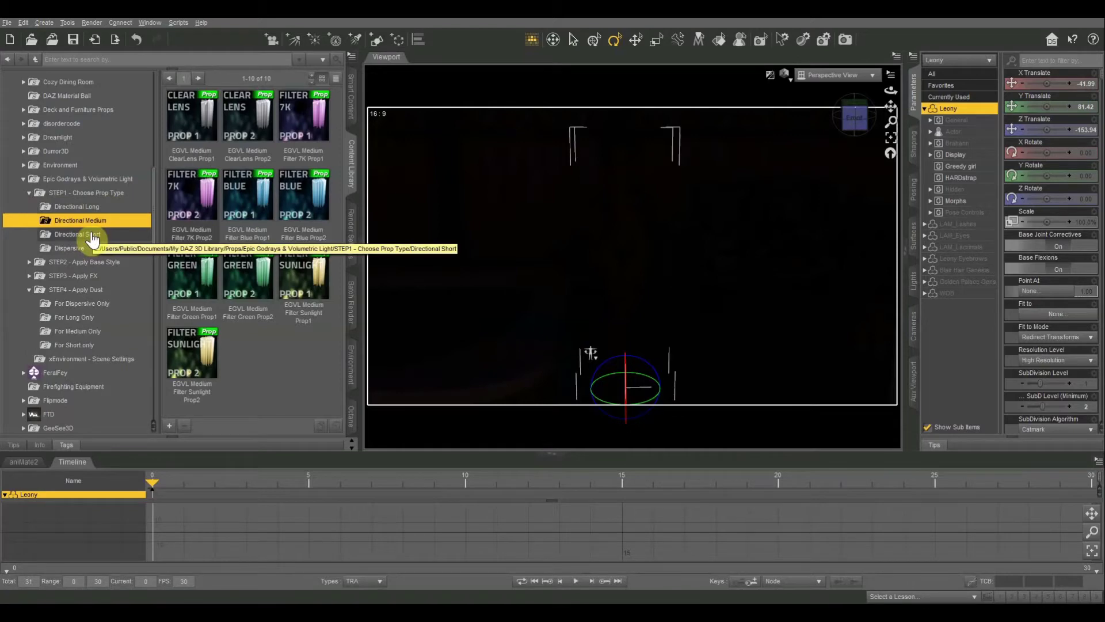
drag(286, 280, 392, 253)
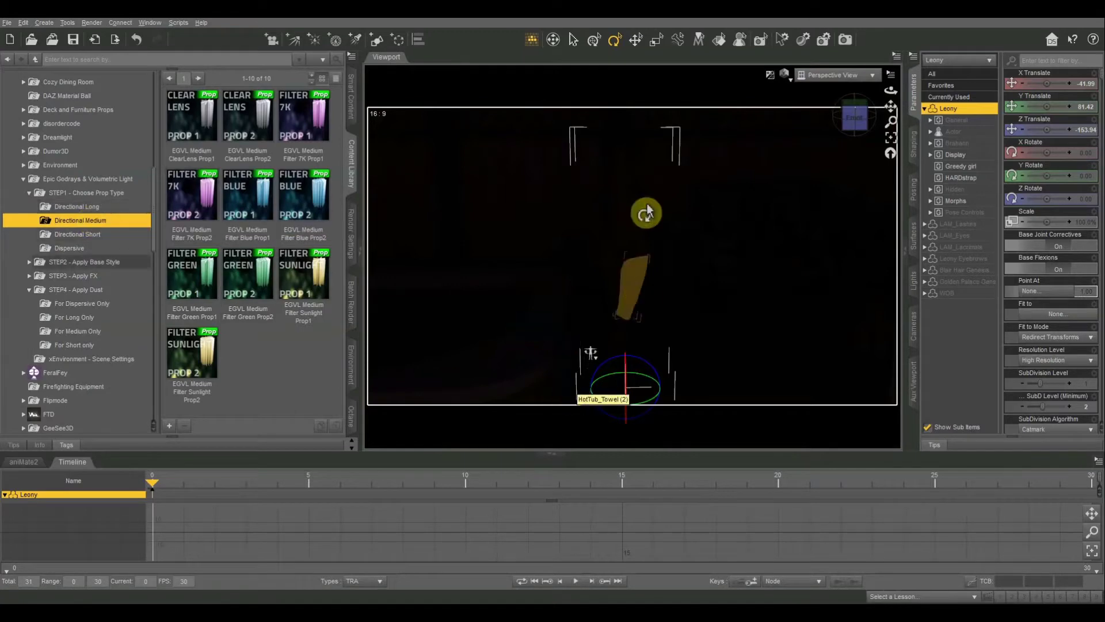
mouse_move(199, 210)
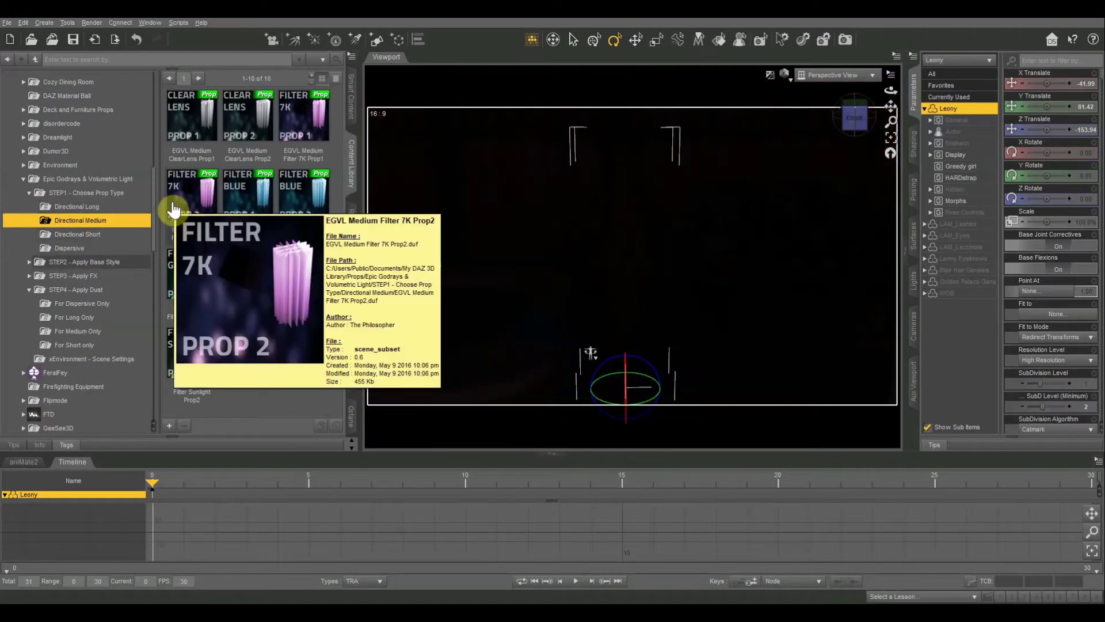
mouse_move(245, 186)
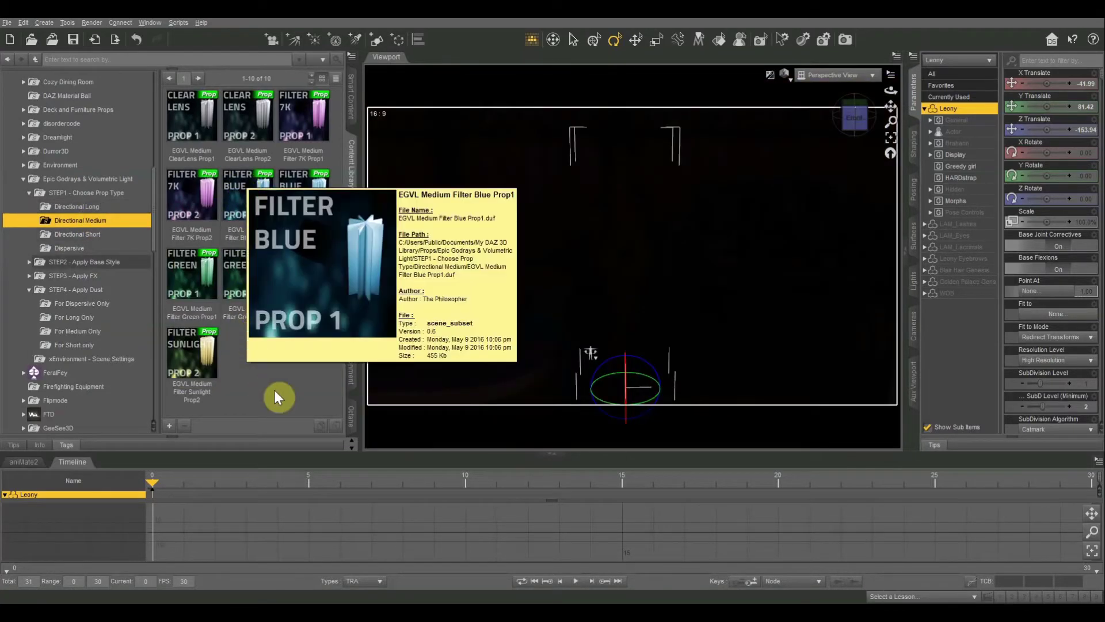
mouse_move(318, 192)
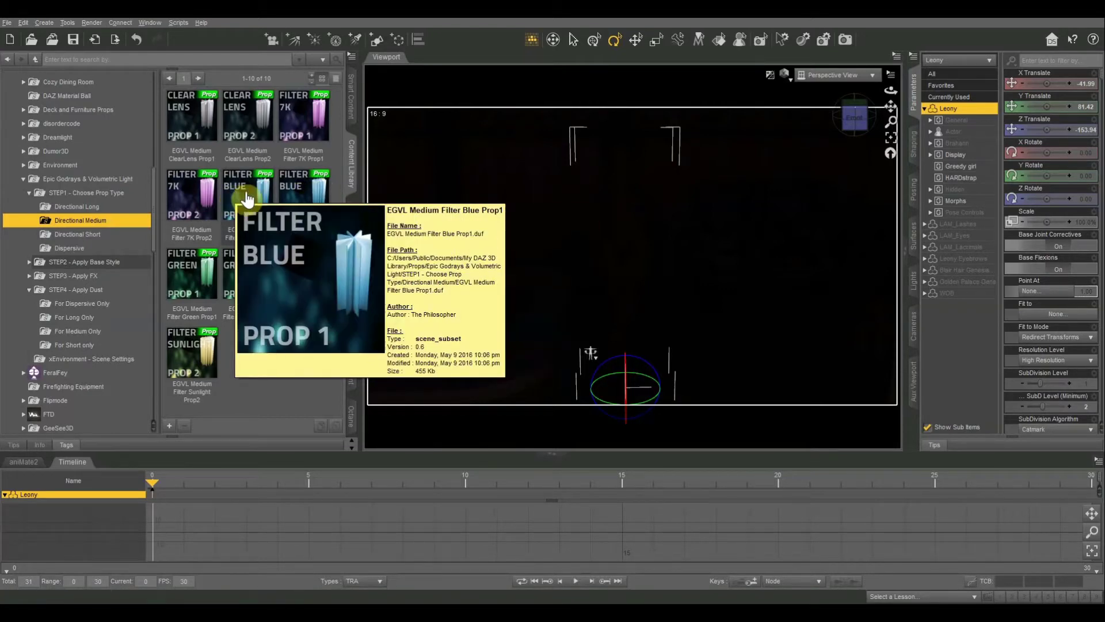
double_click(246, 198)
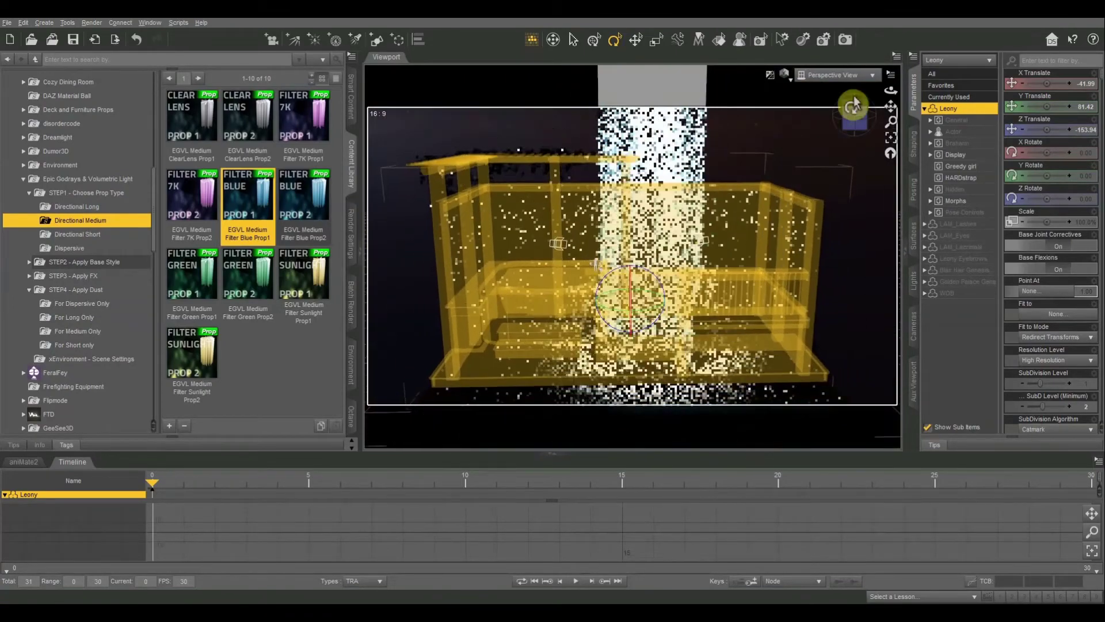
Expand Godray_Light_P1_MD in the scene node list and select its child Prop1_Medium to see the settings node.
click(942, 61)
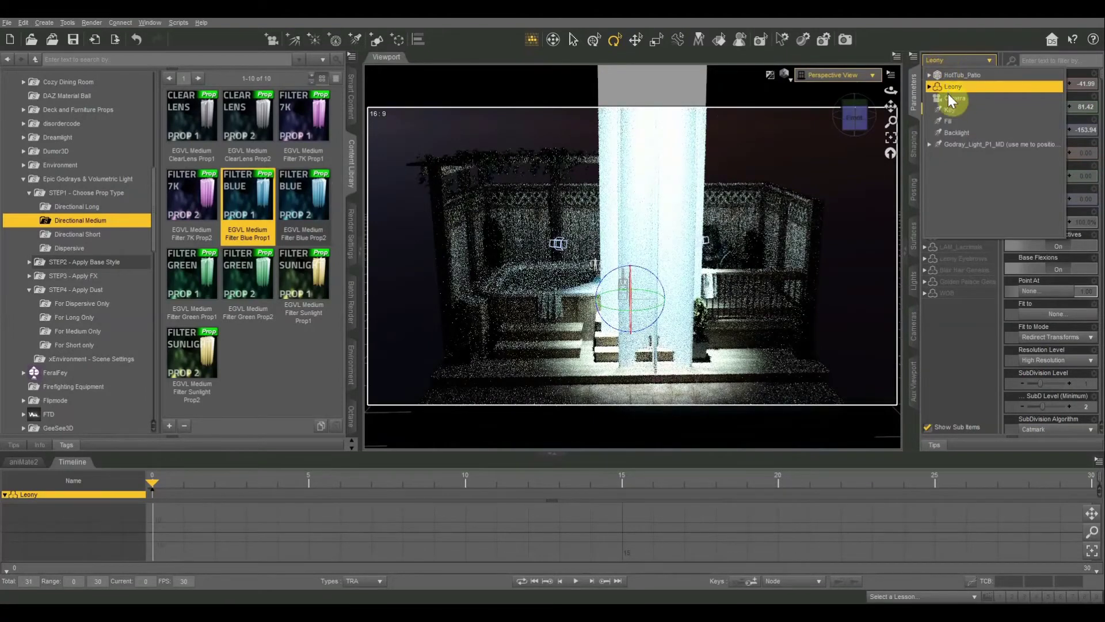
click(952, 145)
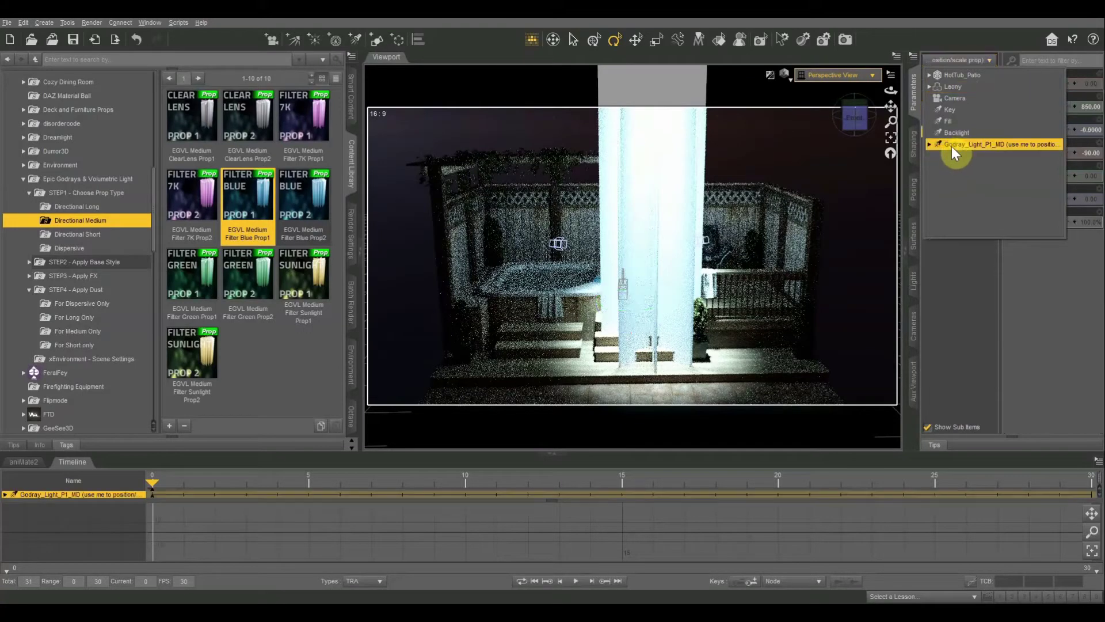
click(929, 144)
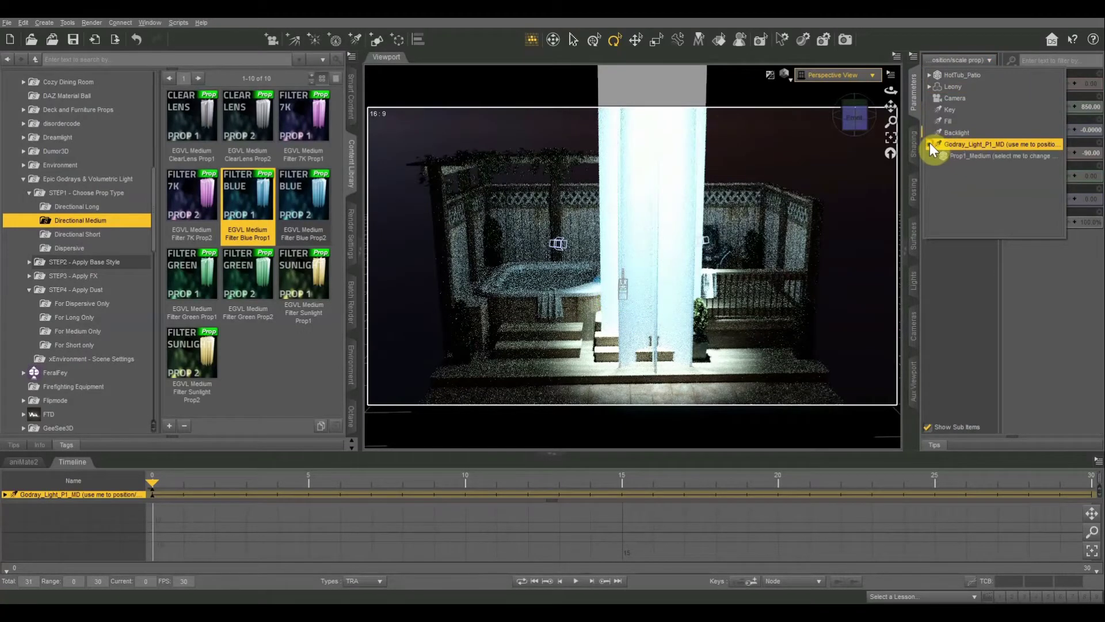
click(966, 156)
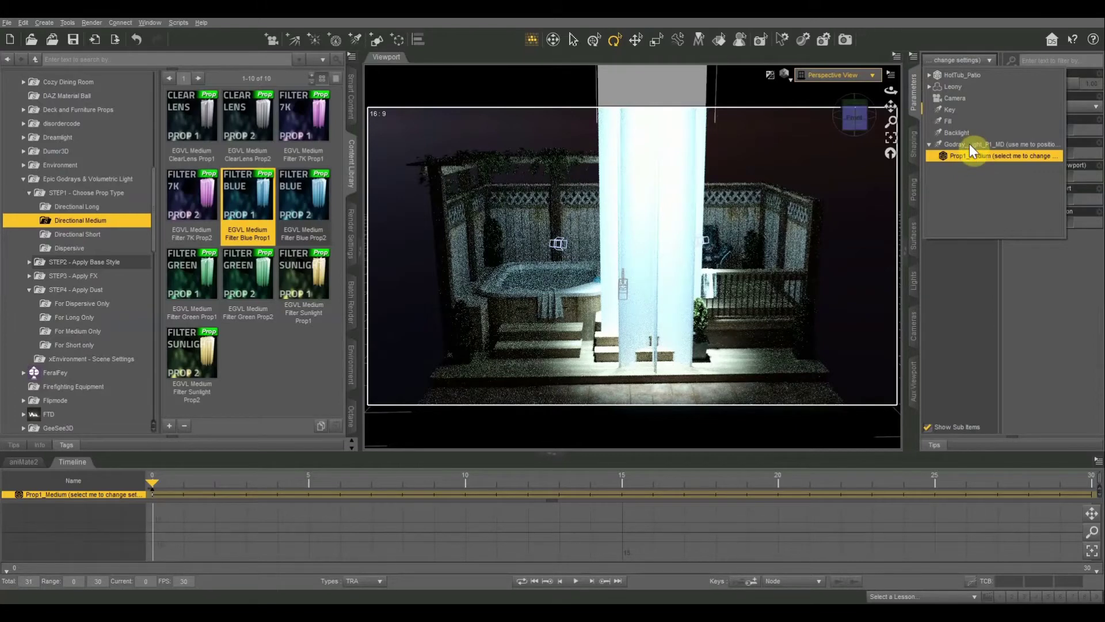
Select the parent light Godray_Light_P1_MD as the node for positioning and scaling the godray prop.
click(969, 145)
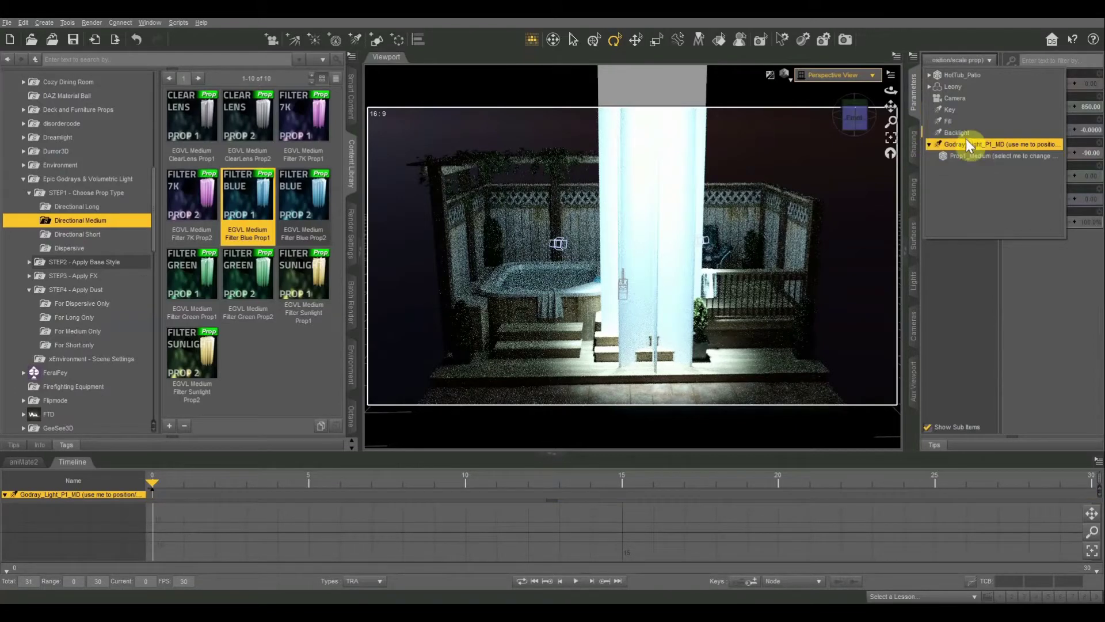
click(986, 144)
click(971, 64)
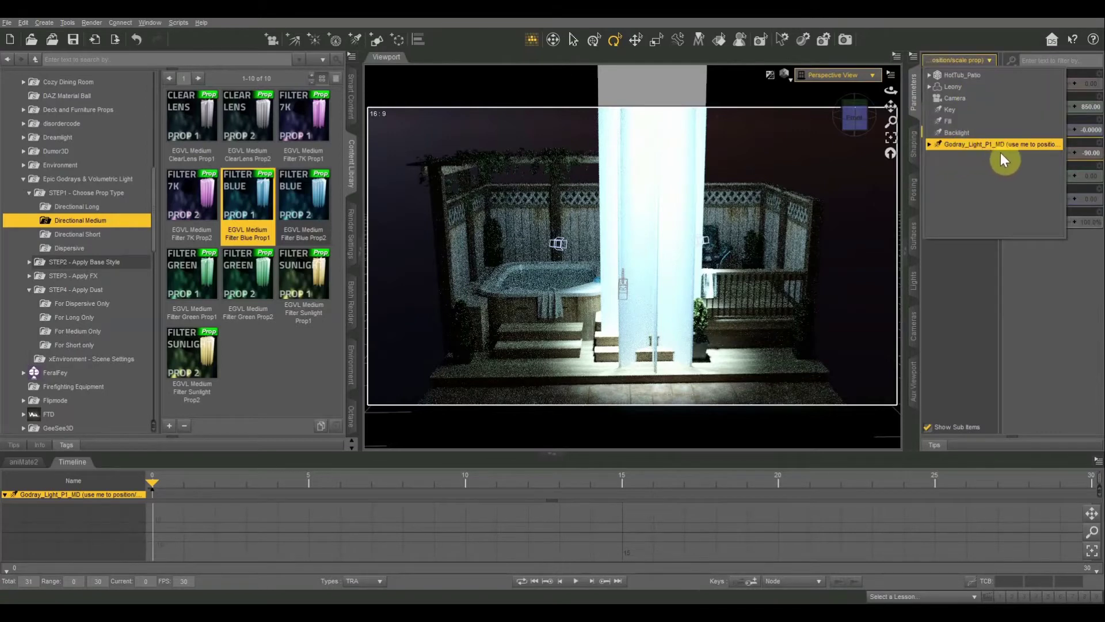
click(1047, 145)
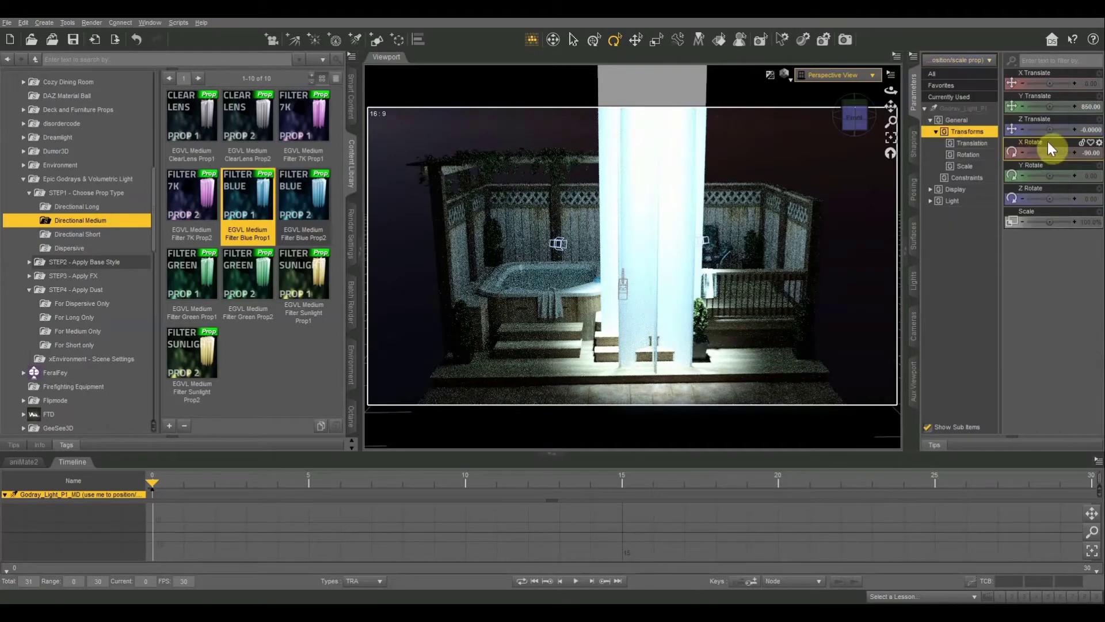
click(969, 62)
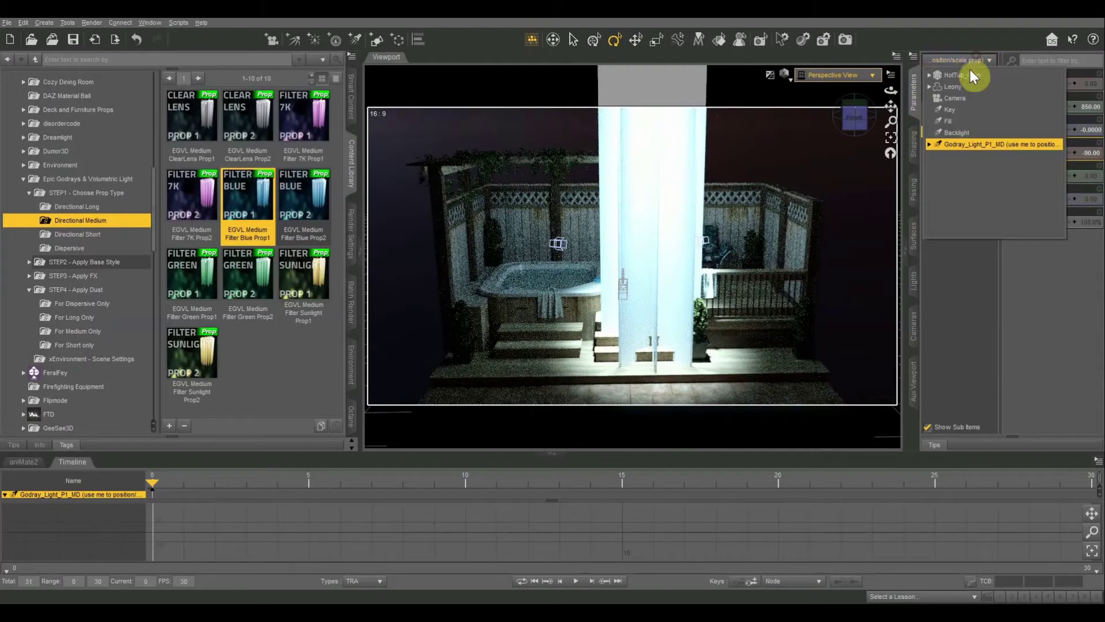
click(1007, 145)
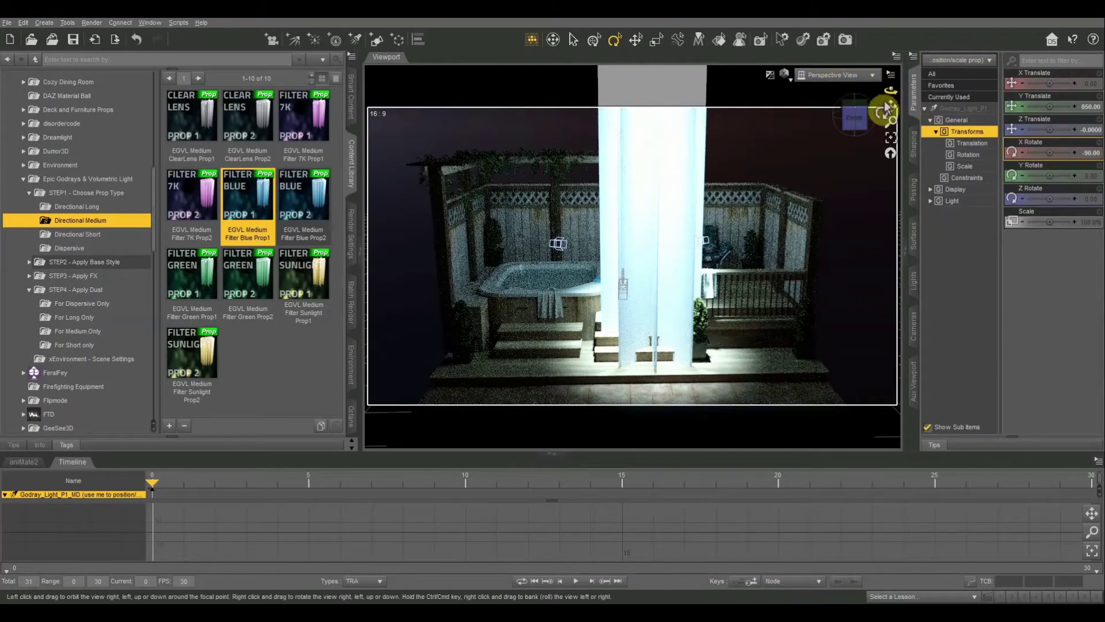
Switch to the Translate tool and examine the godray light and its beam from the front, side and an angled view.
drag(889, 108, 891, 106)
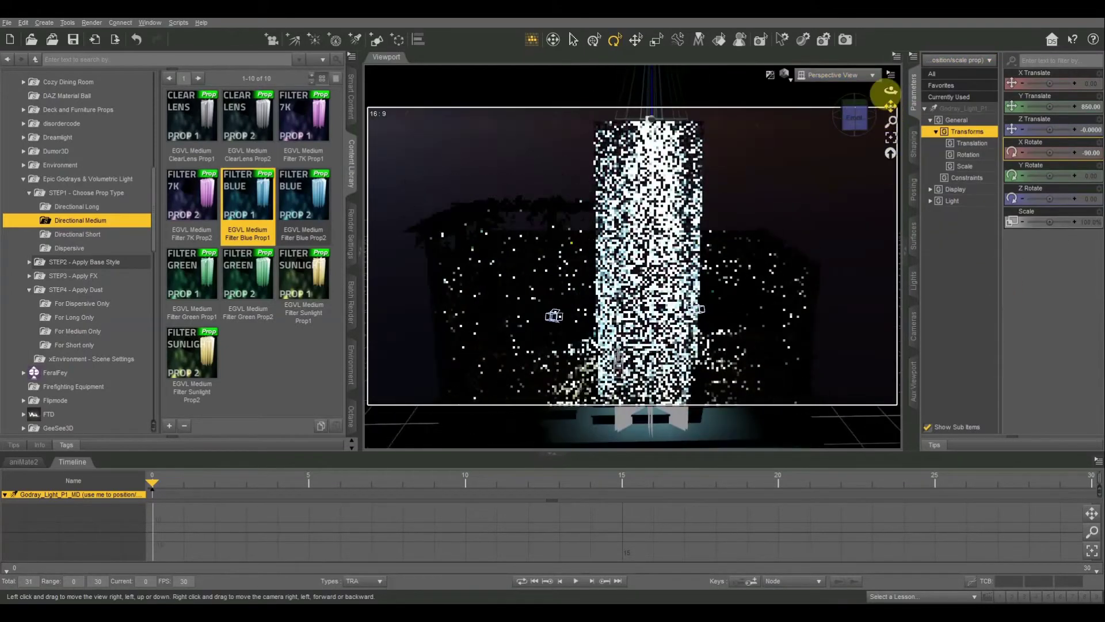
mouse_move(891, 106)
mouse_down()
mouse_move(890, 172)
mouse_move(895, 104)
mouse_up()
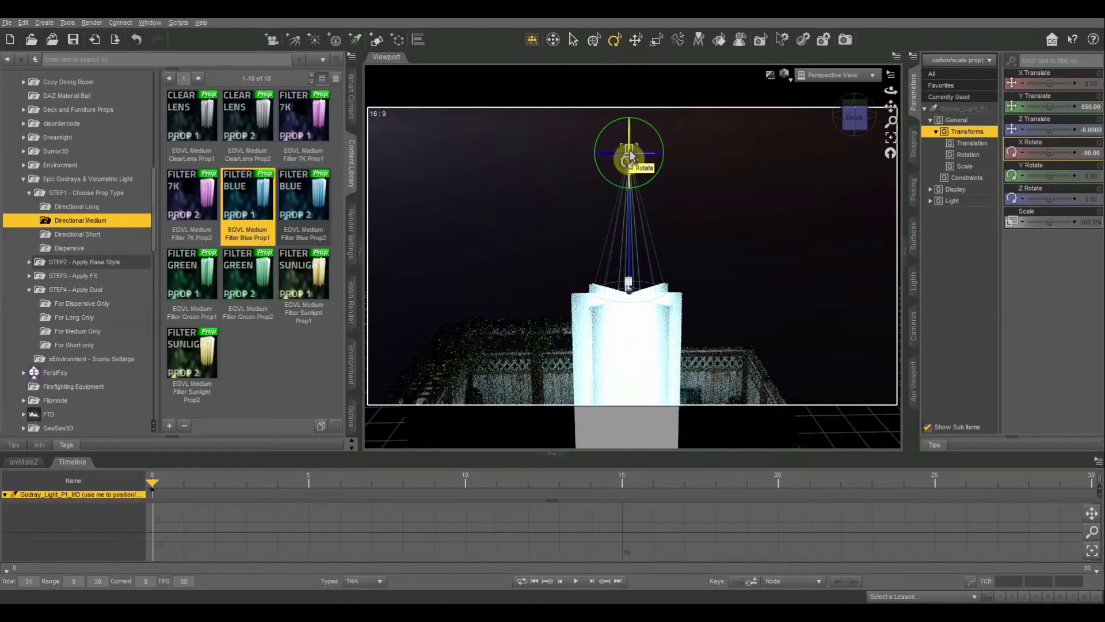
click(636, 39)
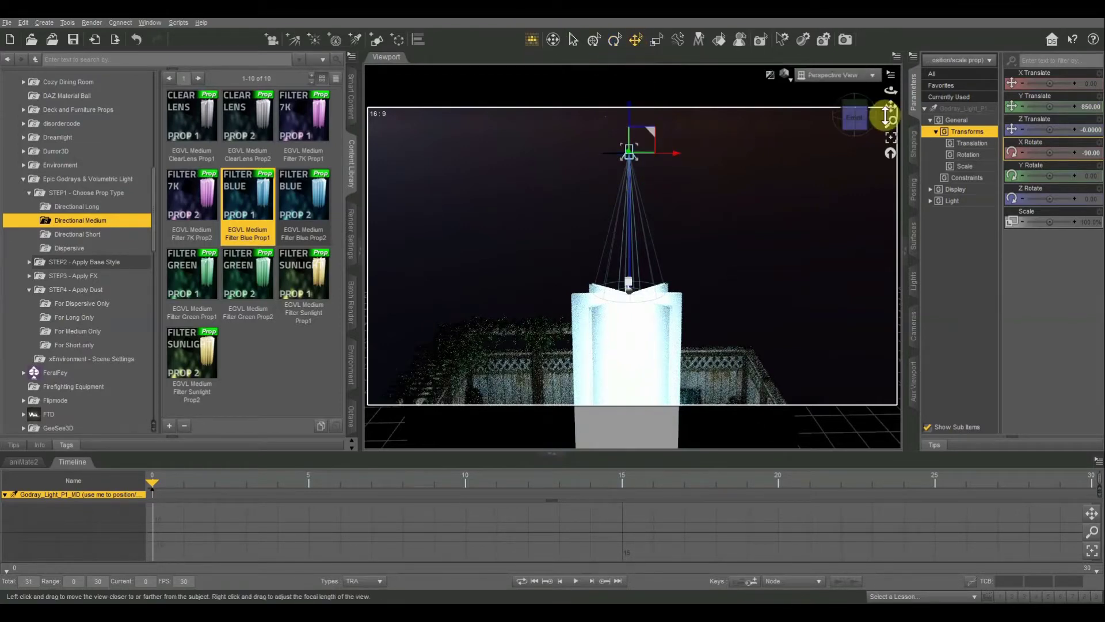
drag(891, 105, 891, 108)
click(853, 133)
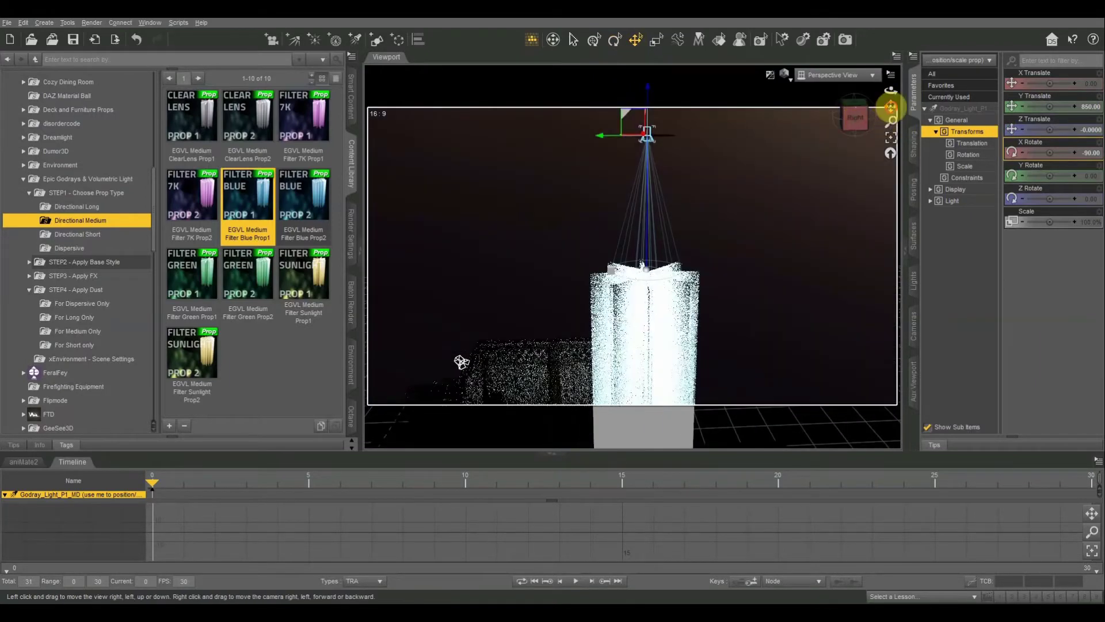
drag(852, 115, 765, 113)
click(857, 118)
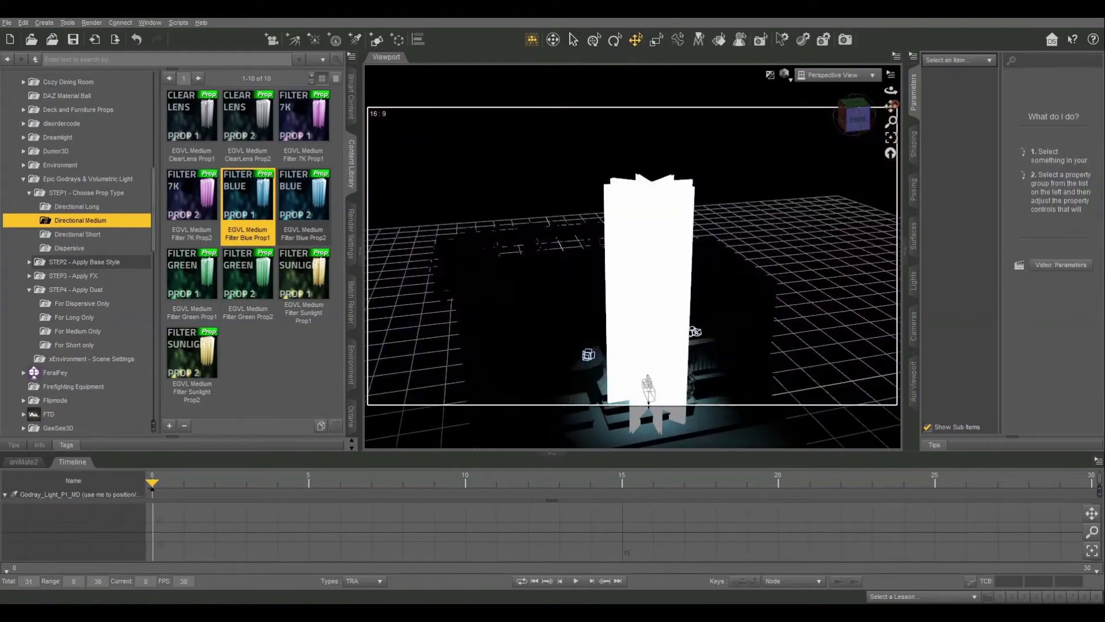
Reselect the parent light Godray_Light_P1_MD, undo the accidental rotation, and set its Z Translate to -188.30 and X Translate to -250.00.
click(638, 225)
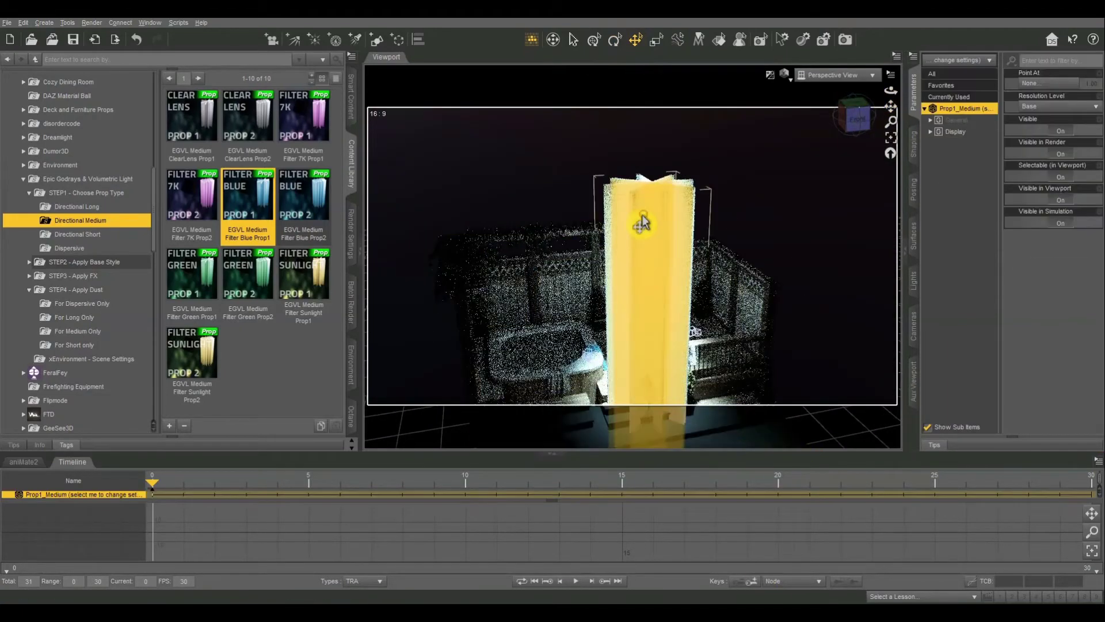
click(956, 149)
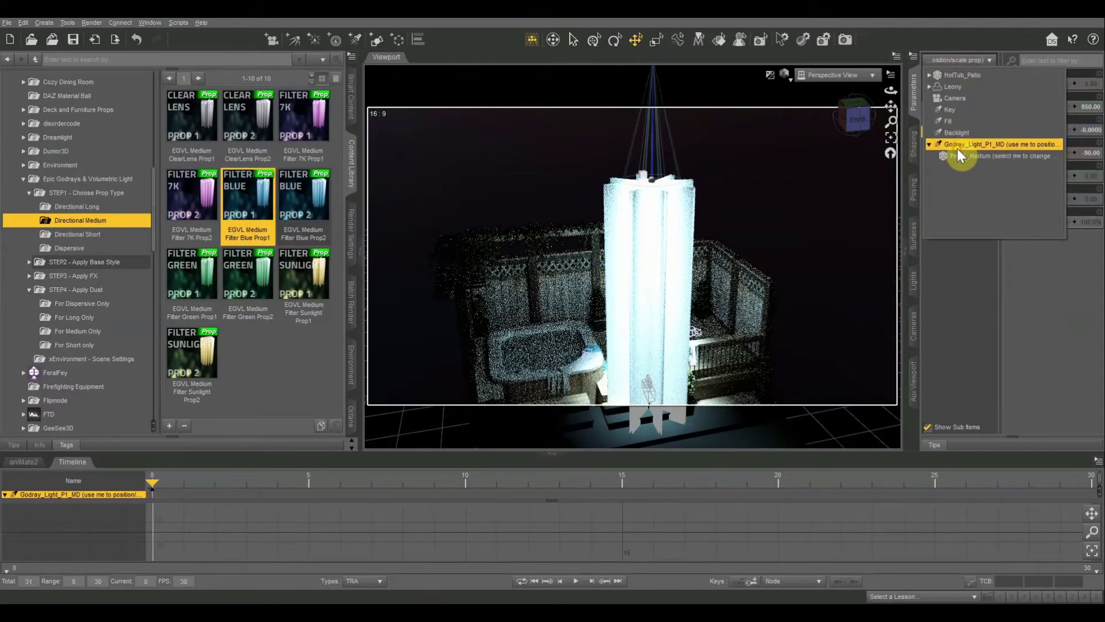
drag(881, 123, 1017, 80)
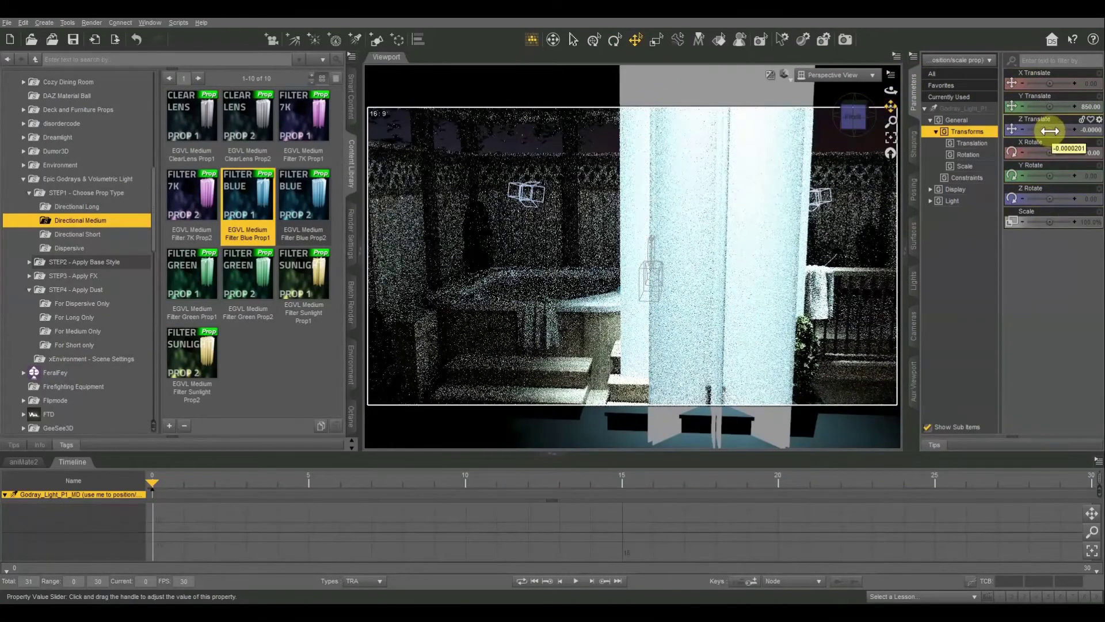
key(ctrl+z)
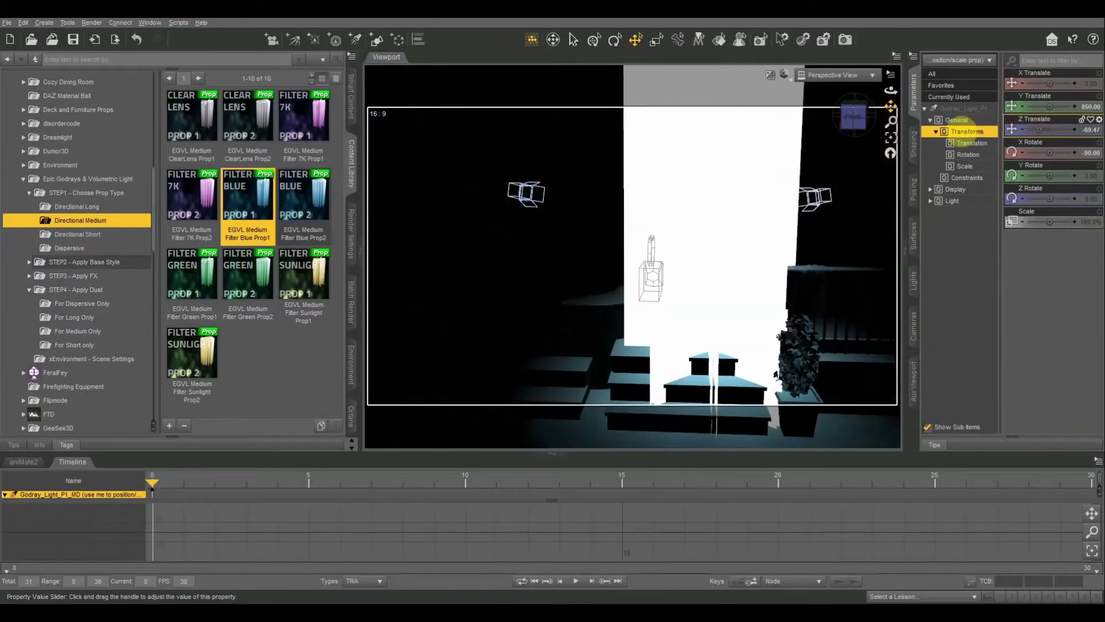
mouse_move(1066, 128)
mouse_down()
mouse_move(1052, 130)
mouse_move(1077, 129)
mouse_move(1050, 131)
mouse_up()
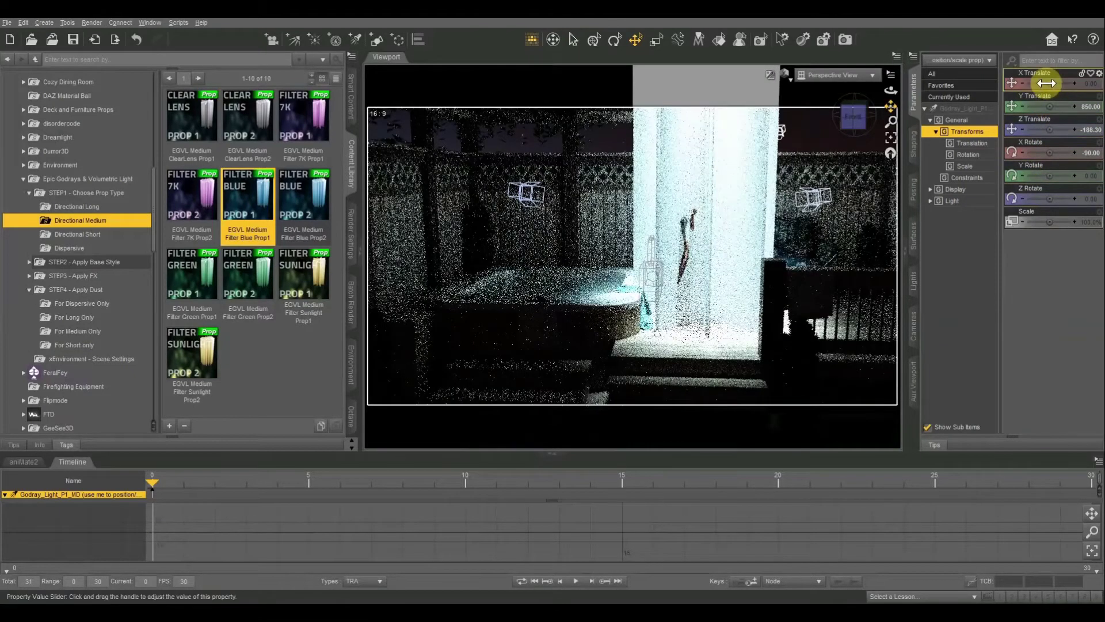
drag(1046, 83, 1073, 86)
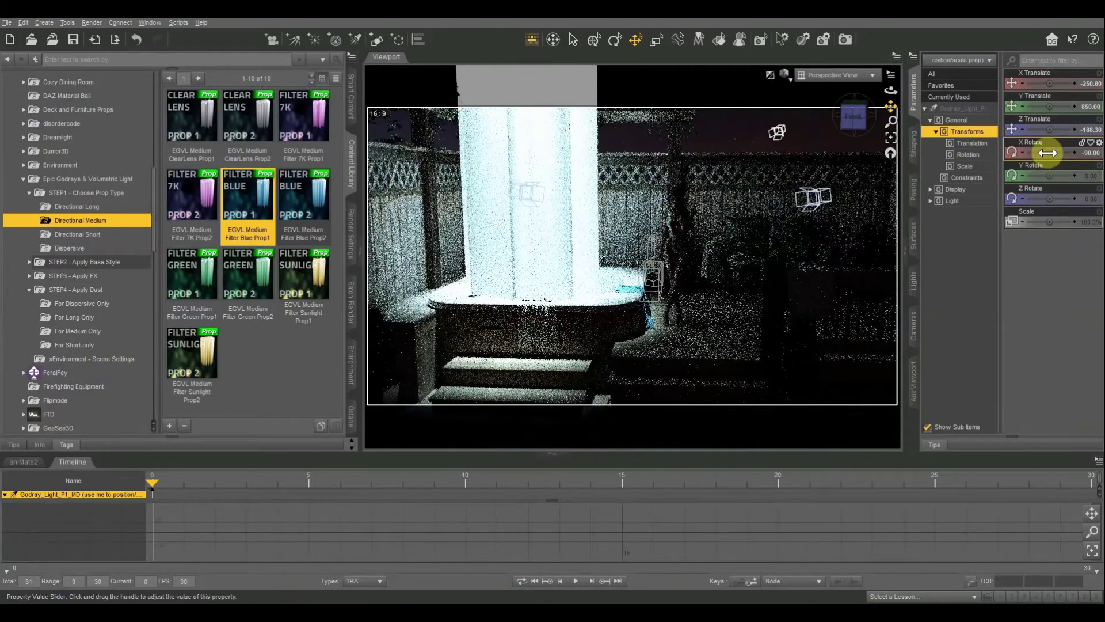
Tilt the godray light to a Z Rotate of 15.74 and adjust its position to Z Translate -176.11 and X Translate -236.03.
mouse_move(1047, 199)
mouse_down()
mouse_move(1073, 199)
mouse_move(1048, 200)
mouse_up()
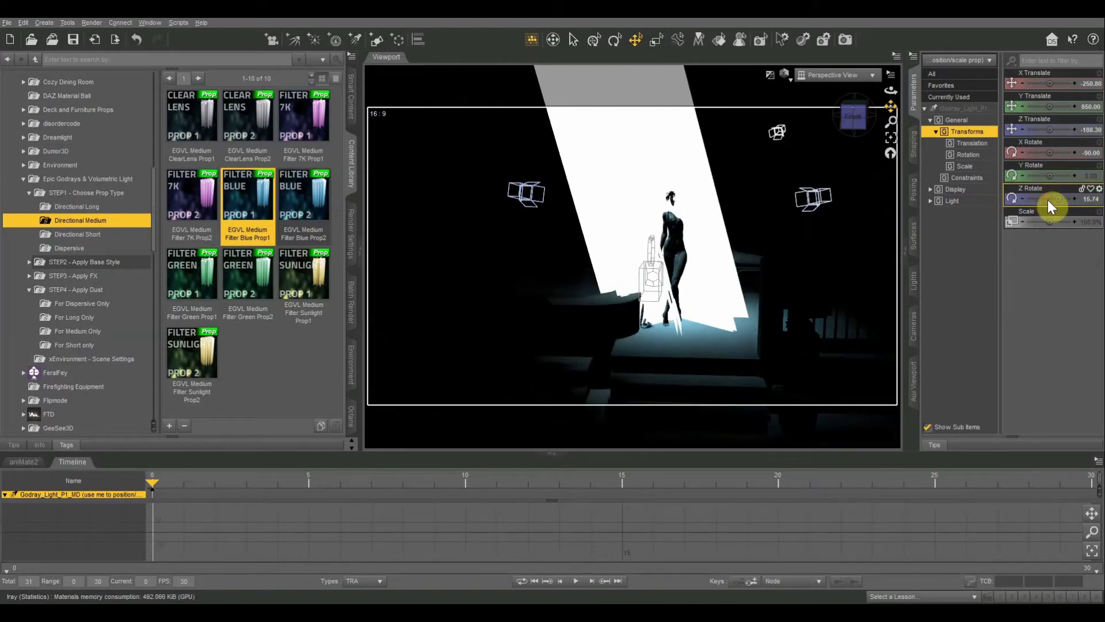
mouse_move(1050, 130)
mouse_down()
mouse_move(1084, 124)
mouse_move(1065, 130)
mouse_up()
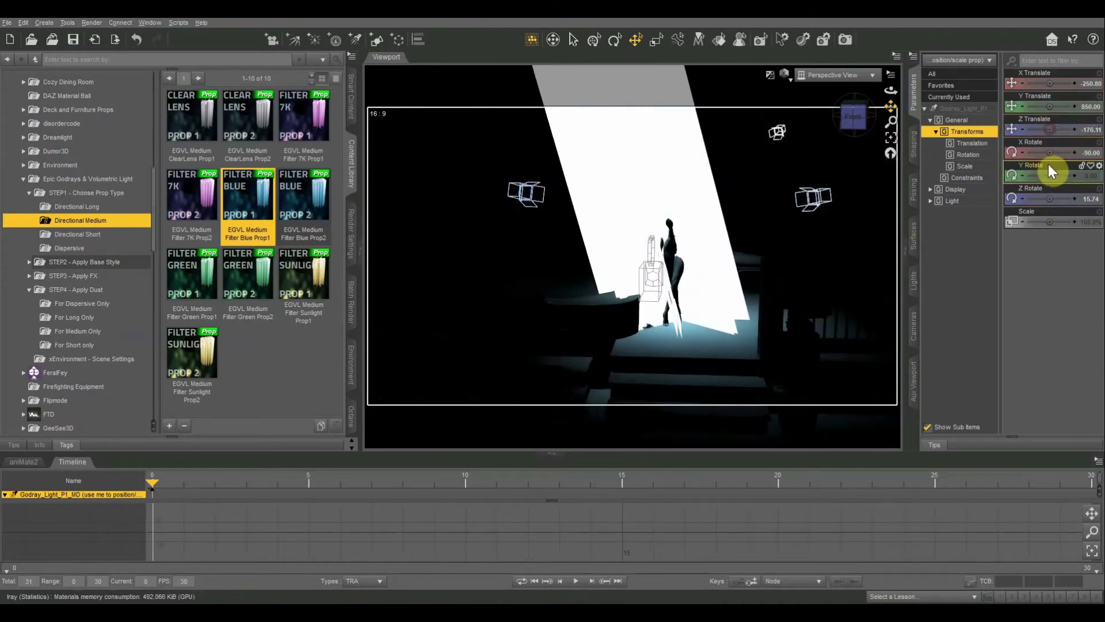
drag(1053, 82, 1086, 81)
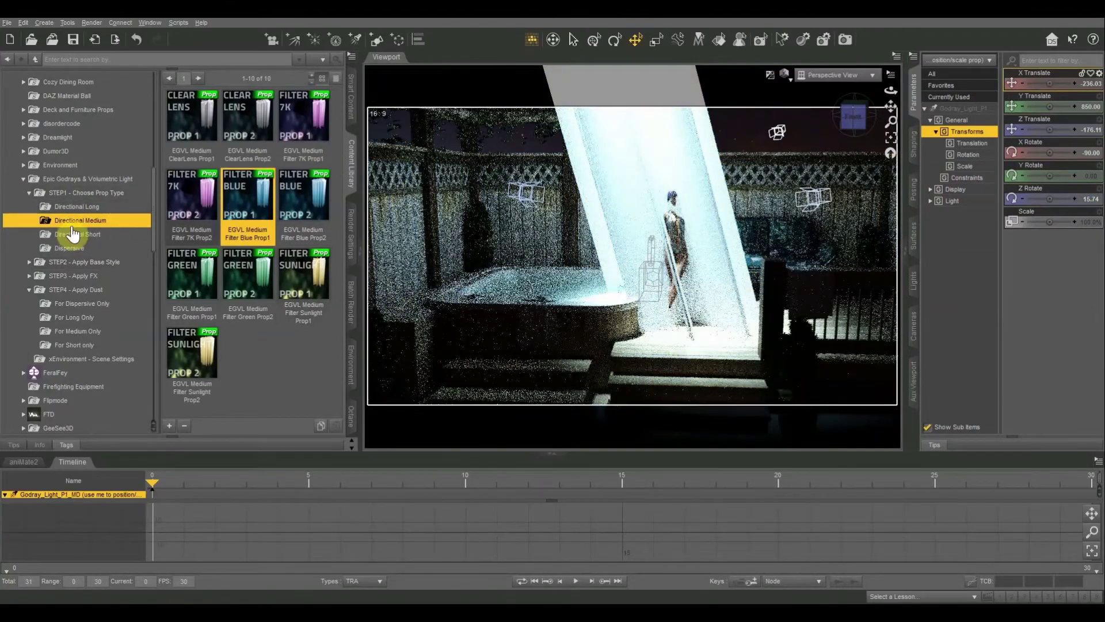
Open the For Medium Only folder of STEP2 - Apply Base Style in the content library.
double_click(68, 192)
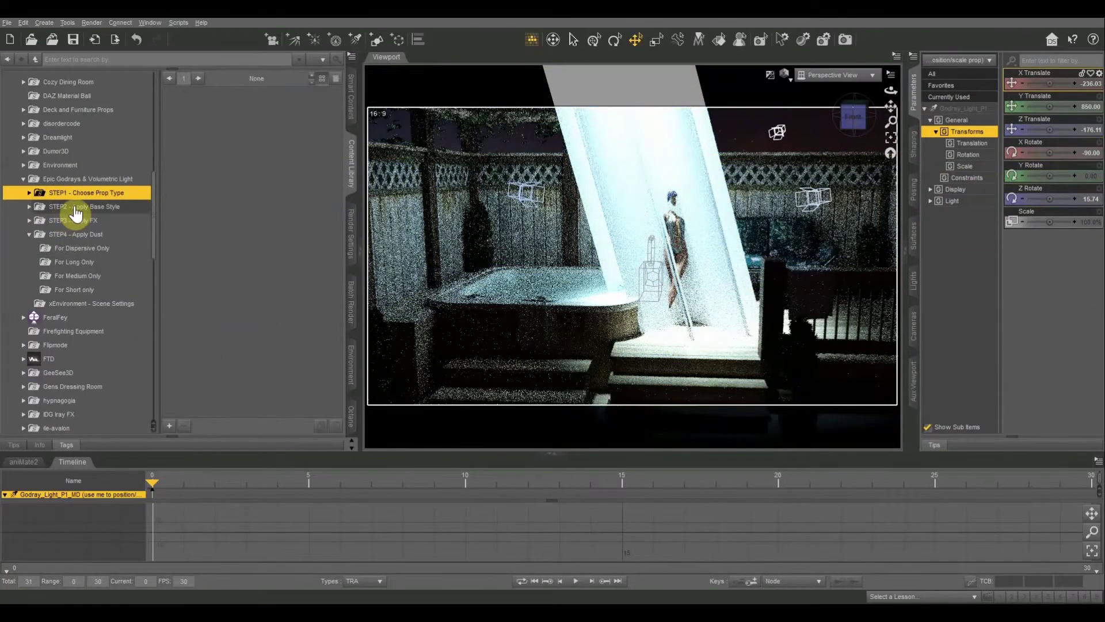
double_click(76, 208)
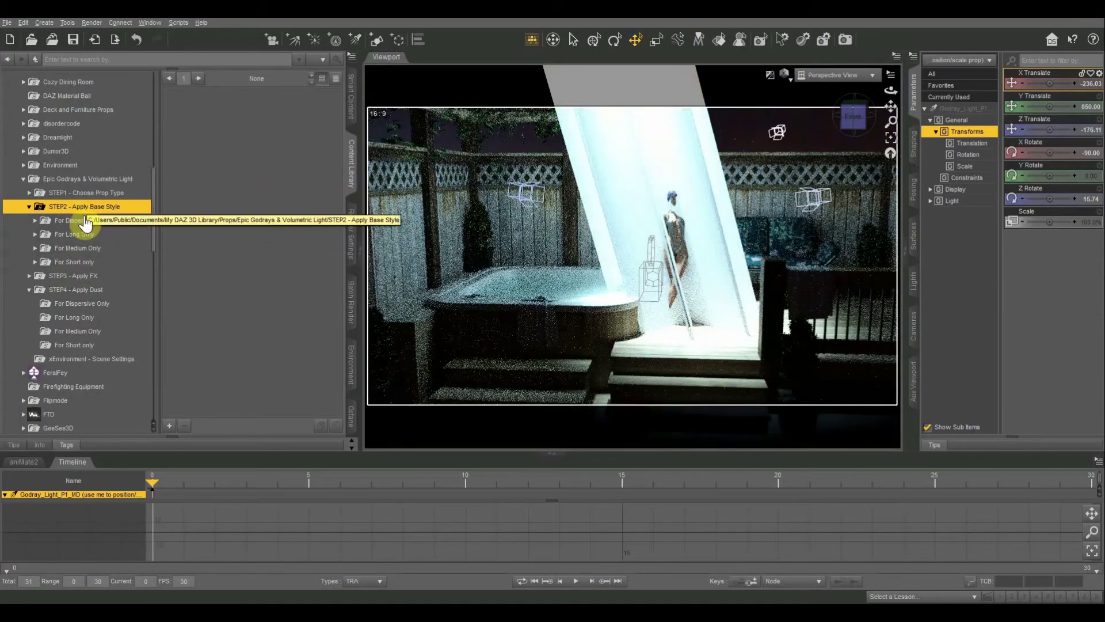
click(72, 248)
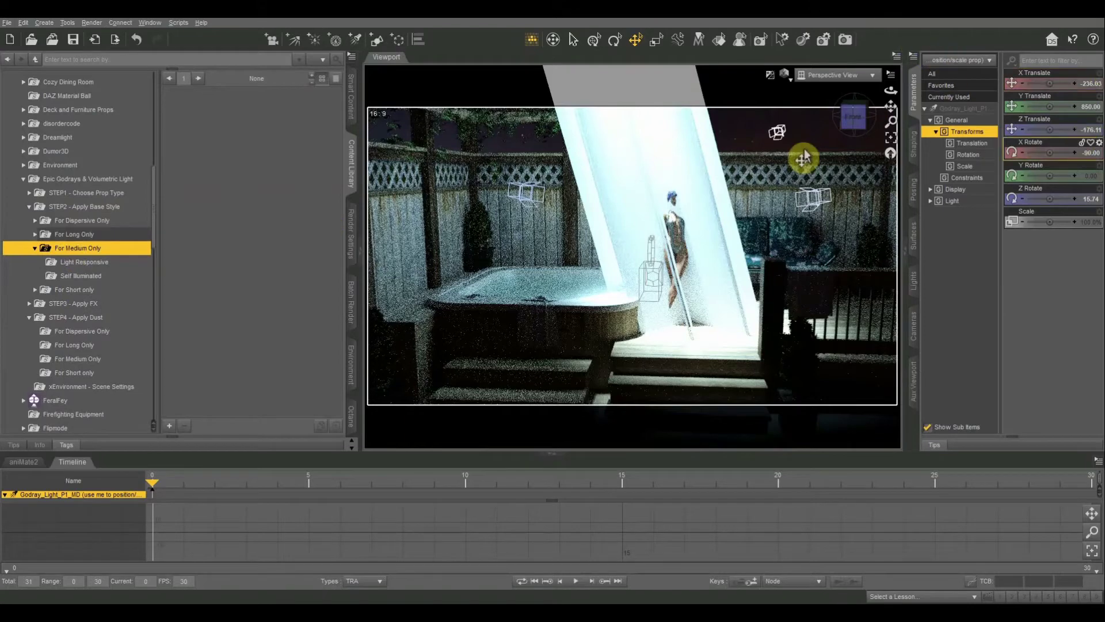
Select the Prop1_Medium godray and apply the EGVL Light Responsive 3-Blue material from the Light Responsive folder.
click(655, 151)
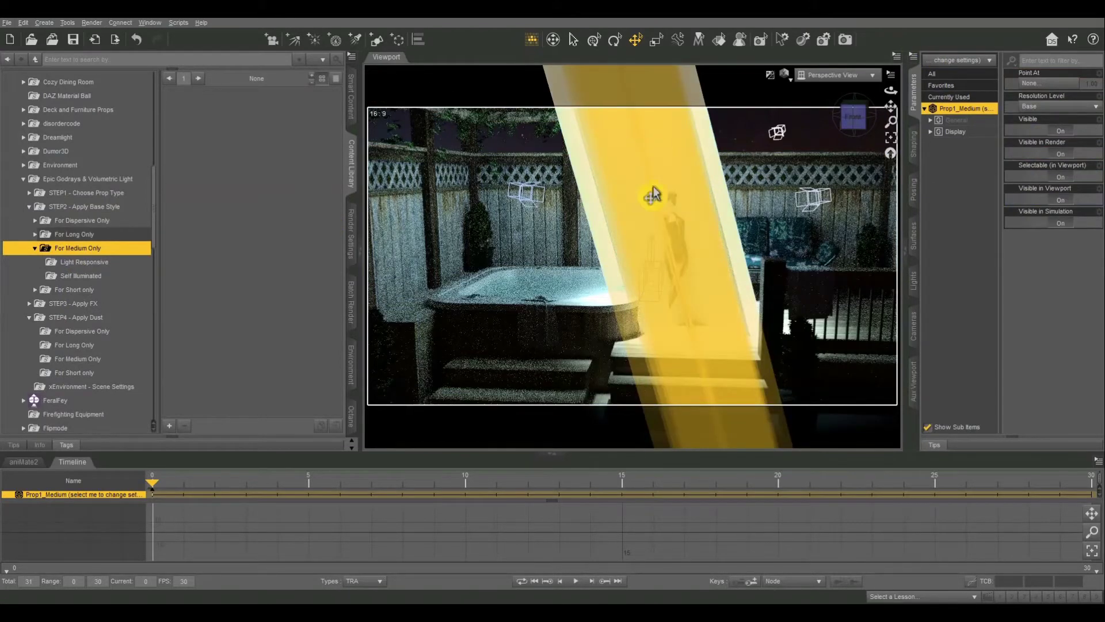
click(956, 61)
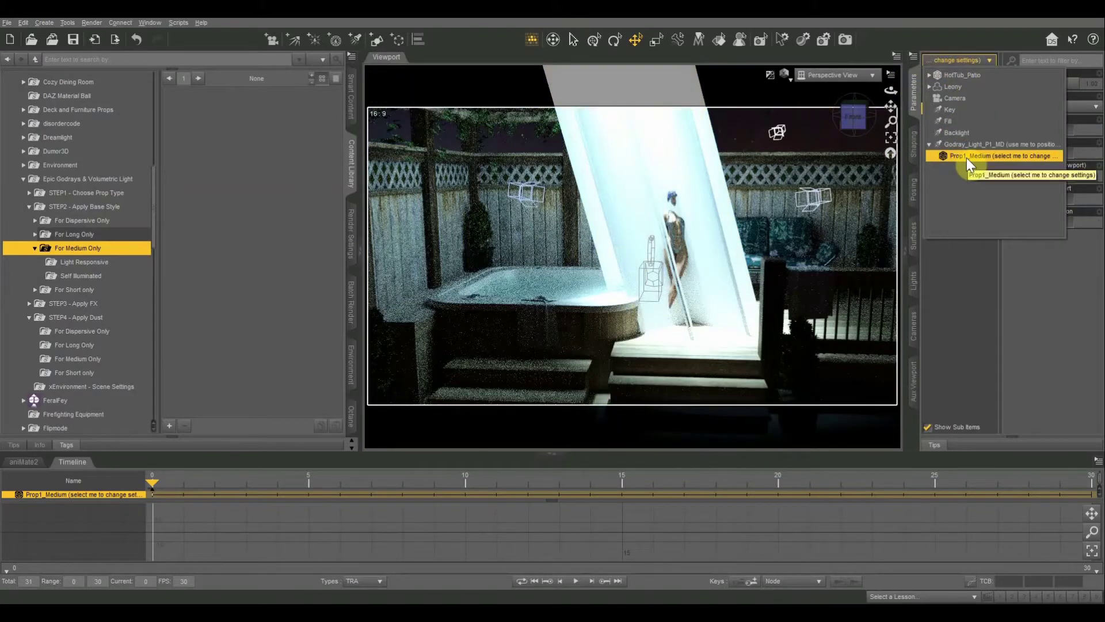
click(966, 242)
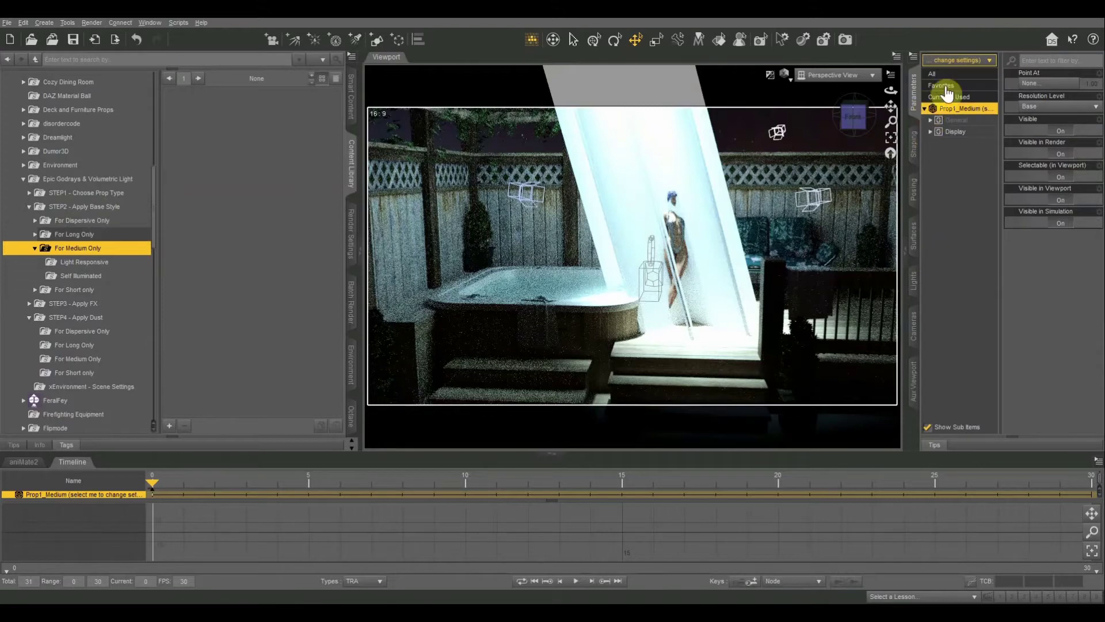
click(81, 263)
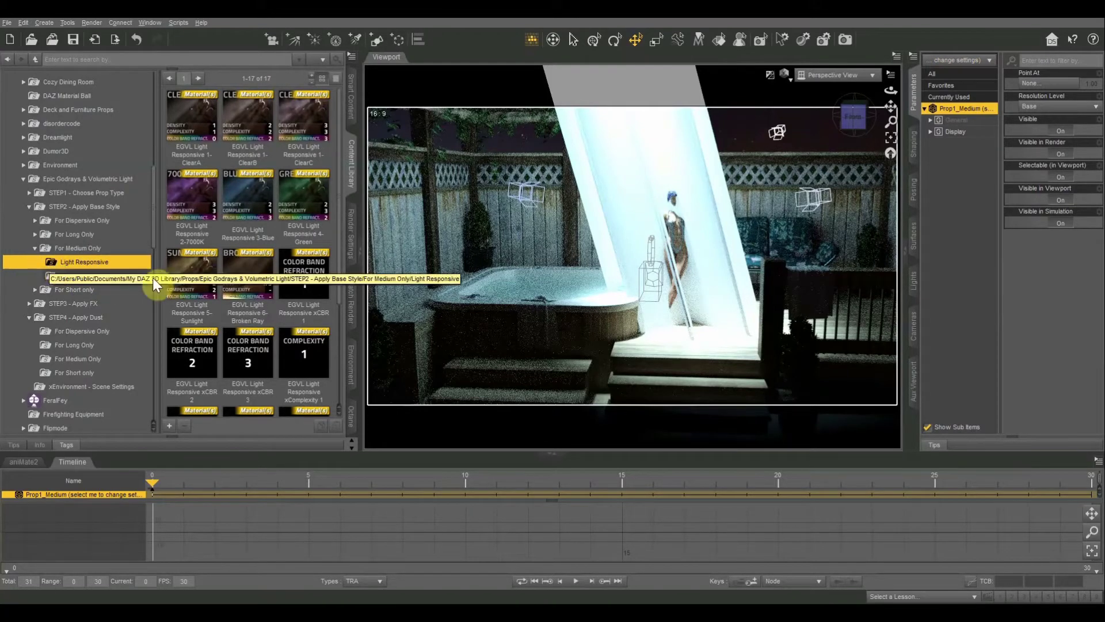
mouse_move(249, 194)
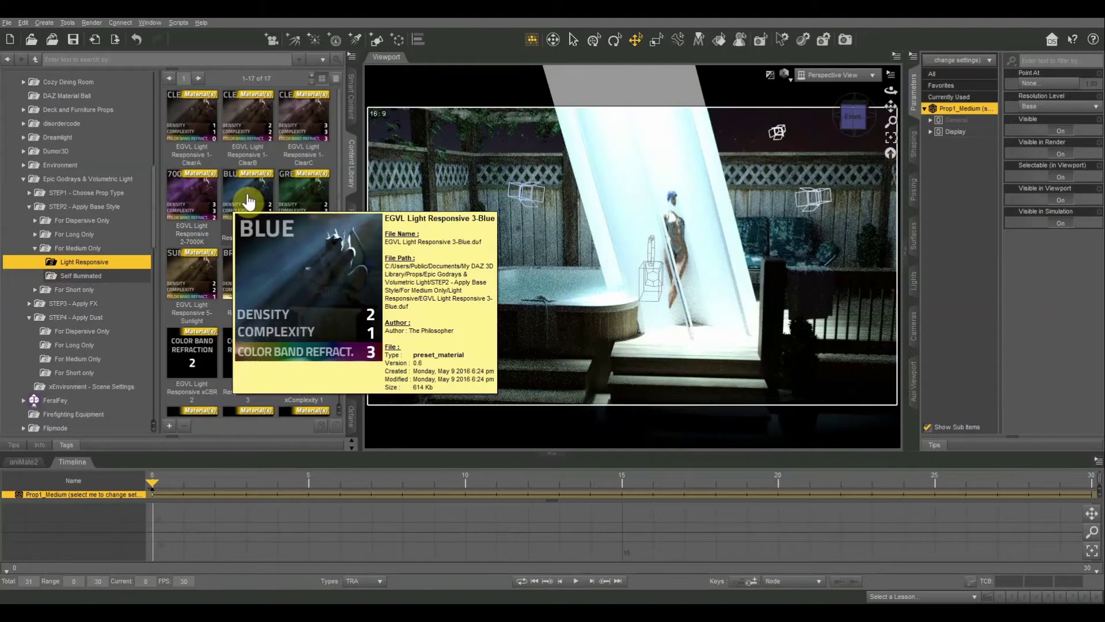
mouse_move(245, 275)
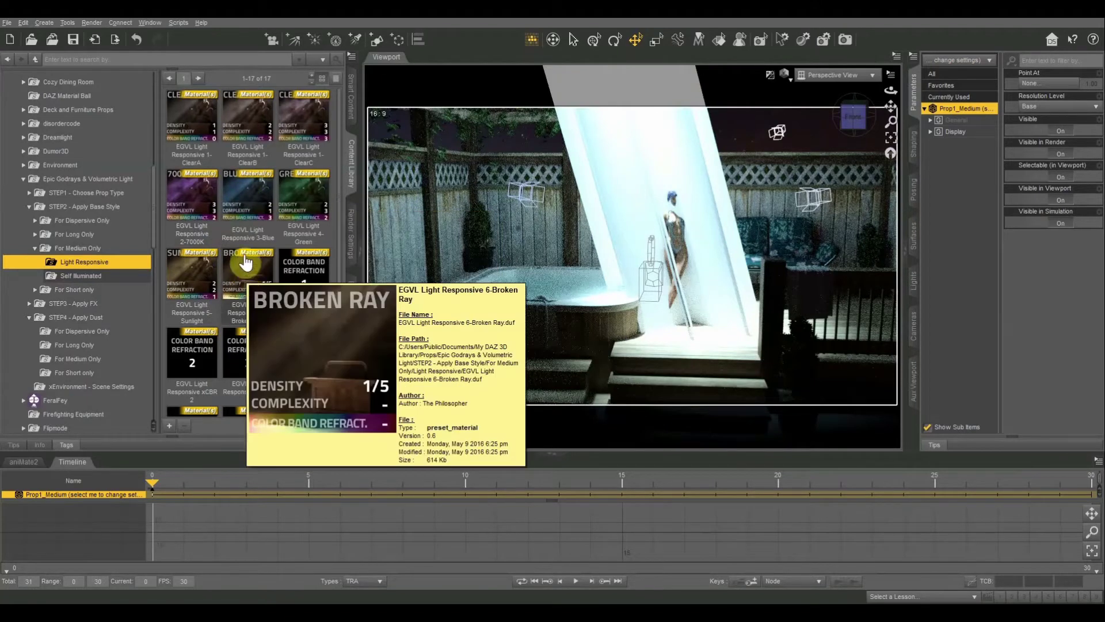
mouse_move(269, 217)
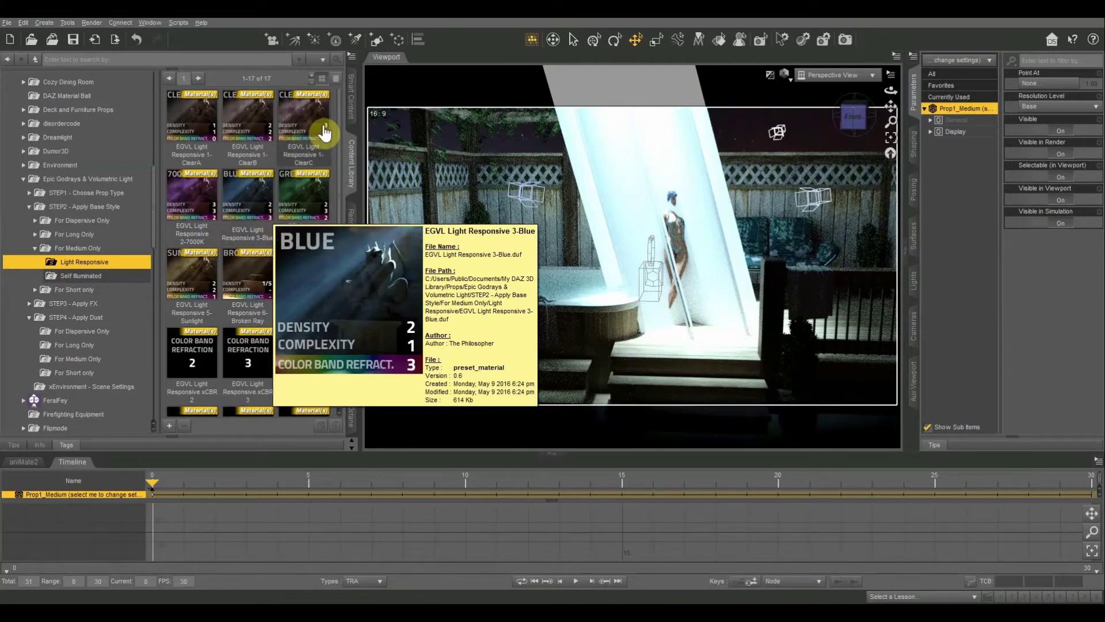
double_click(251, 195)
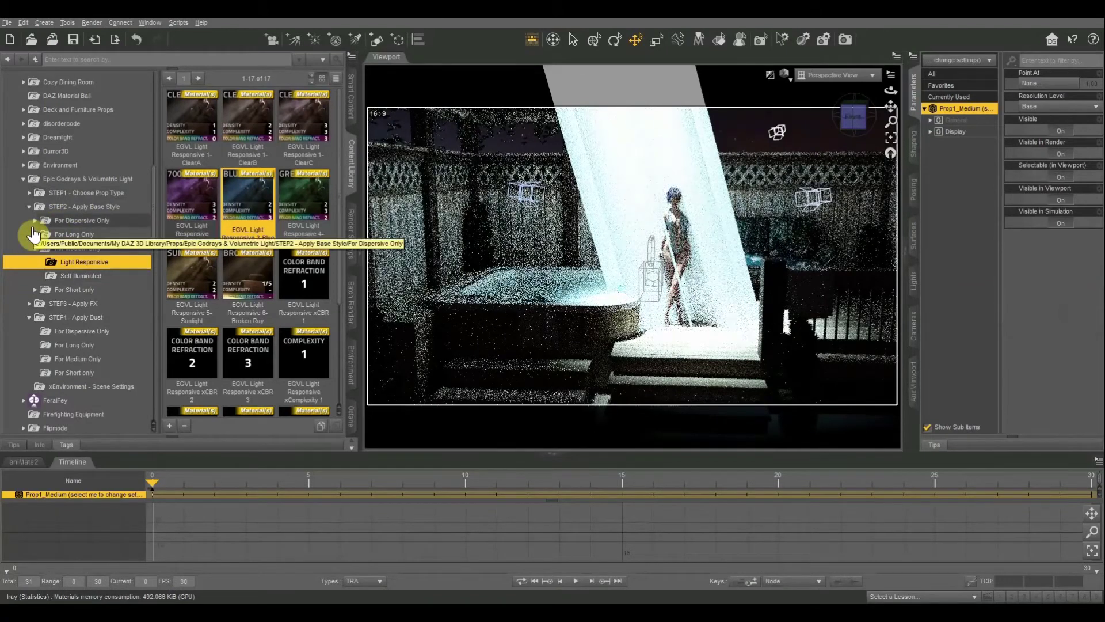
Apply the EGVL FX 0 material from the For Medium Only folder of STEP3 - Apply FX to the godray prop.
click(29, 207)
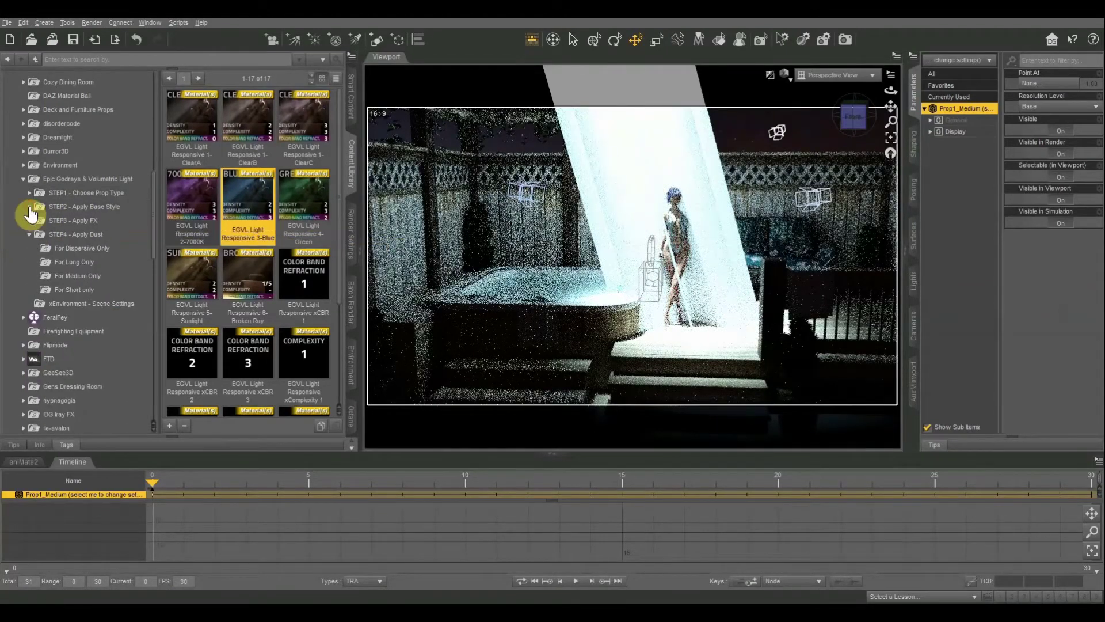
click(29, 220)
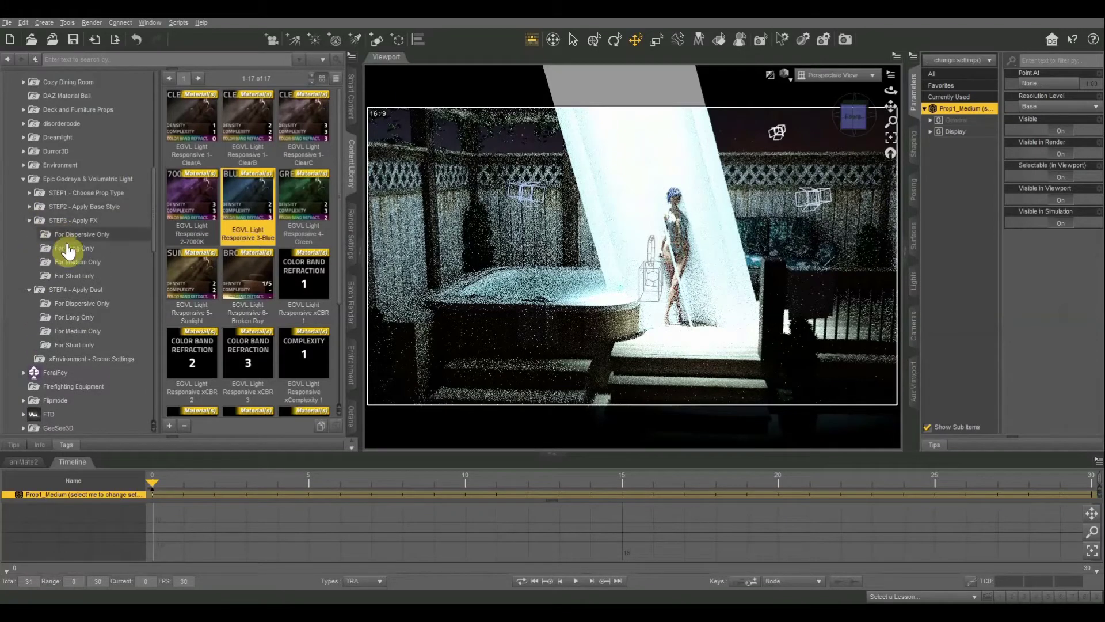
click(74, 262)
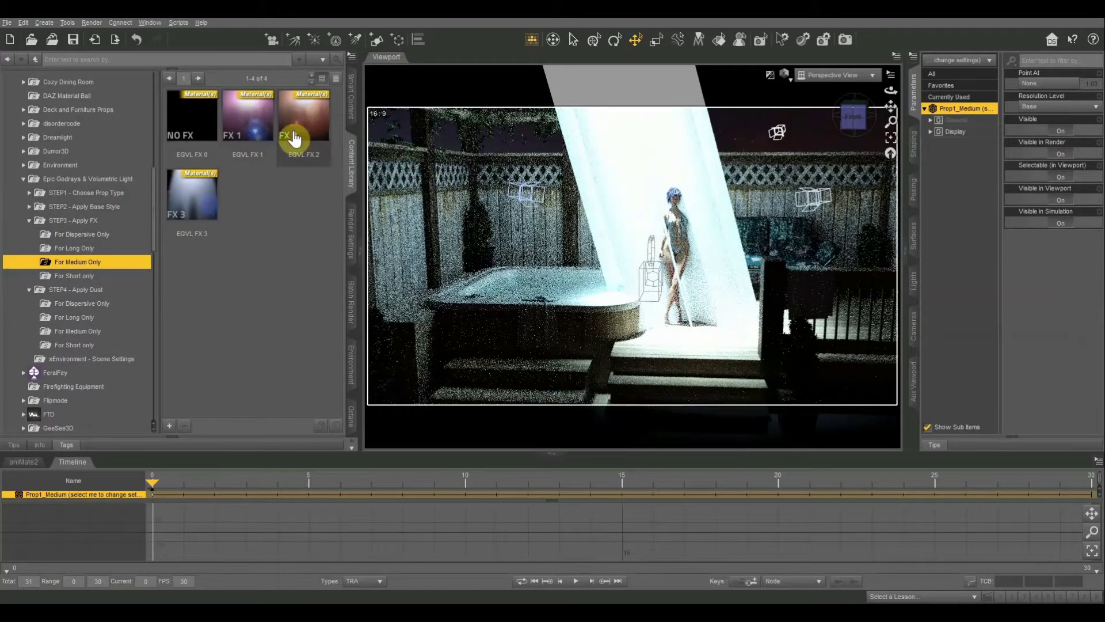
drag(180, 197, 568, 190)
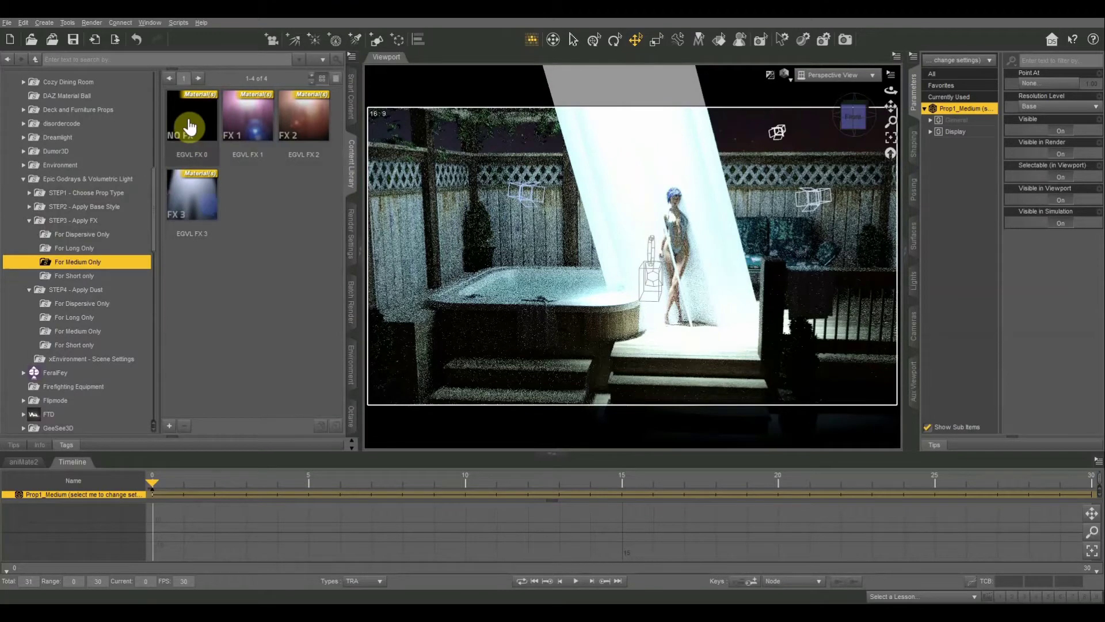
double_click(195, 128)
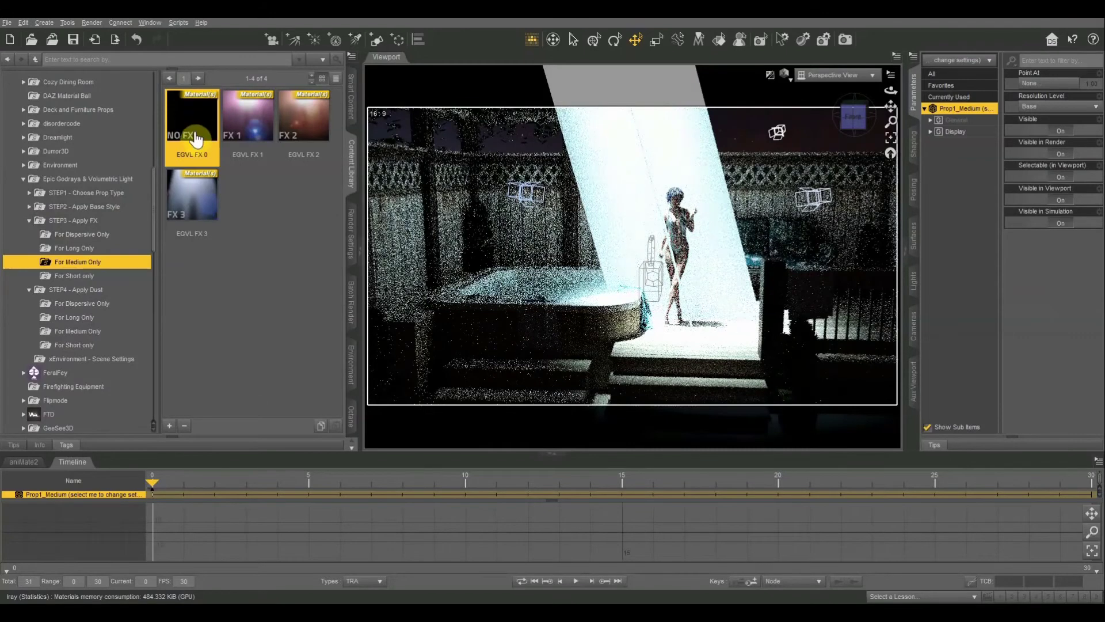
Apply the EGVL Dust Level 0 material from the For Medium Only folder of STEP4 - Apply Dust to the godray prop.
click(79, 221)
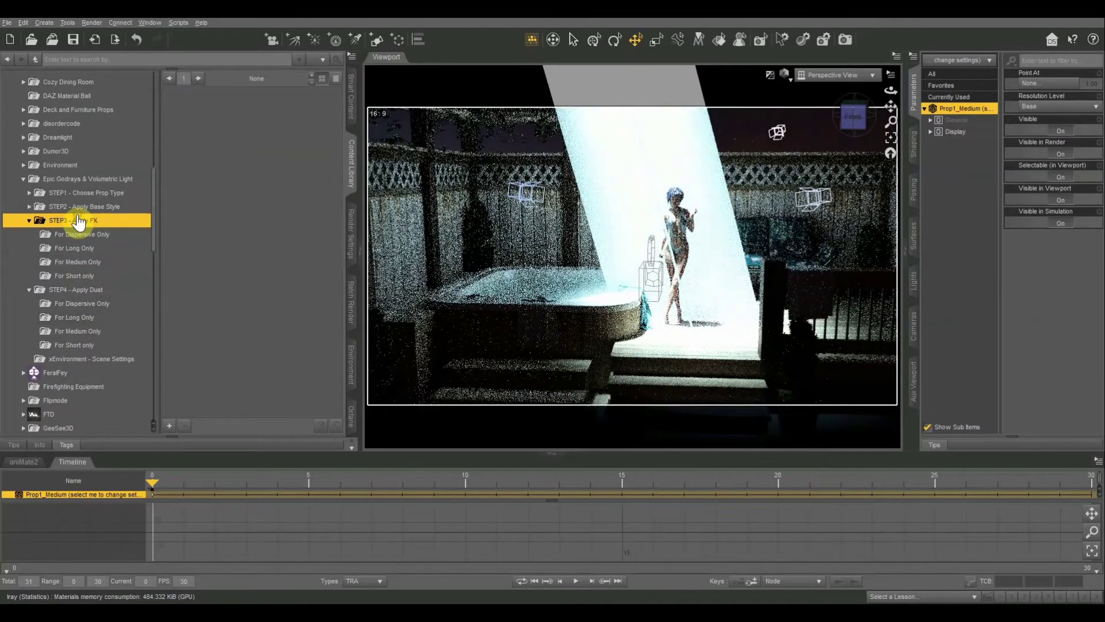
click(30, 220)
double_click(62, 235)
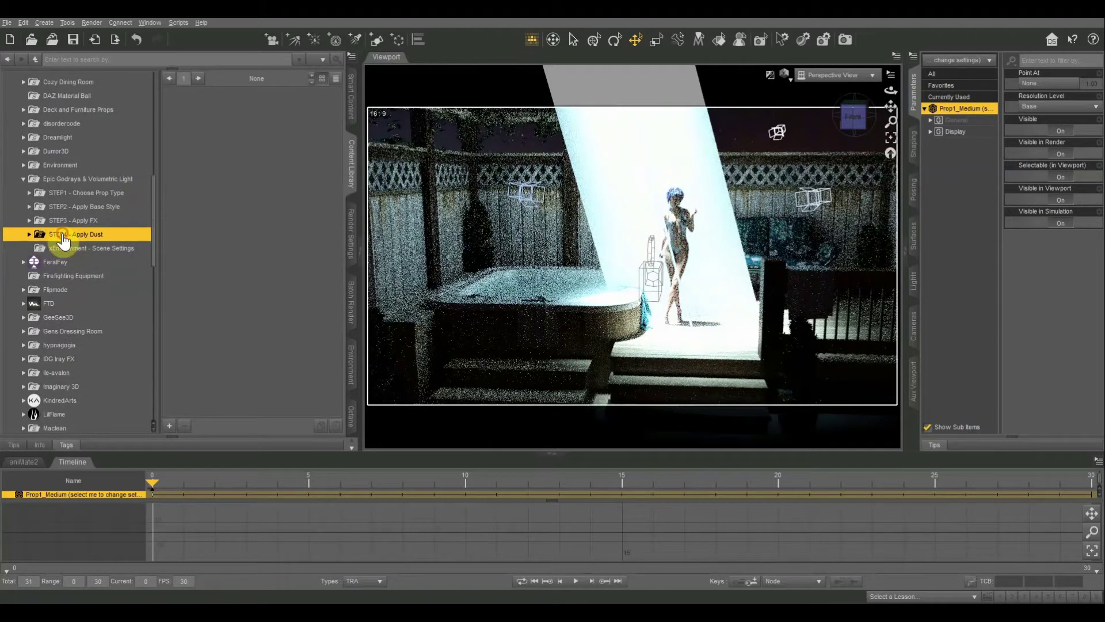
click(29, 235)
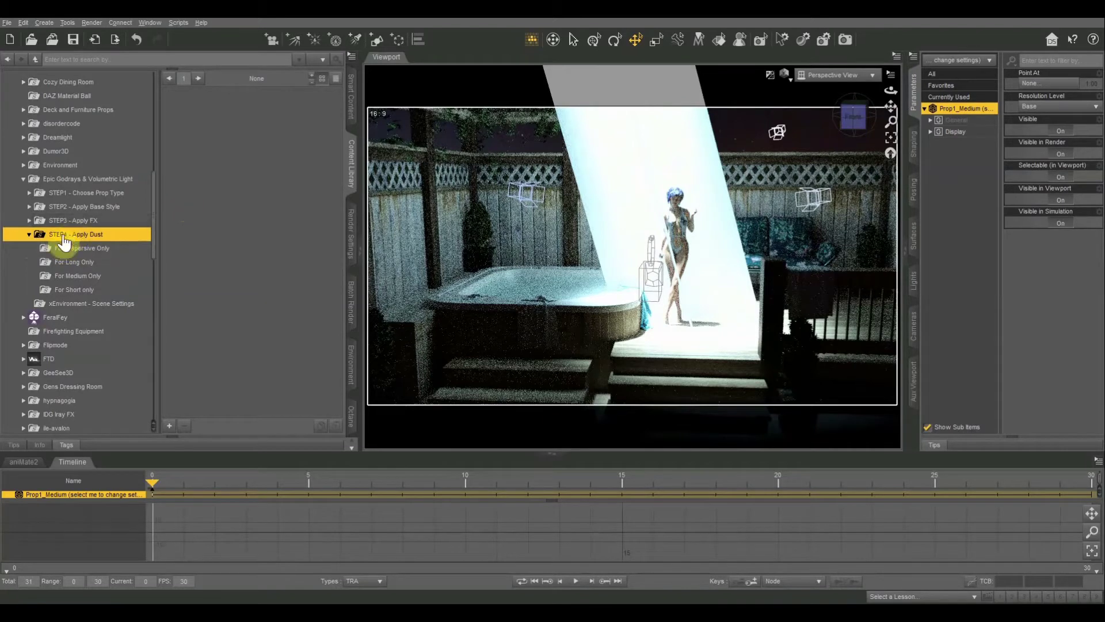
click(69, 276)
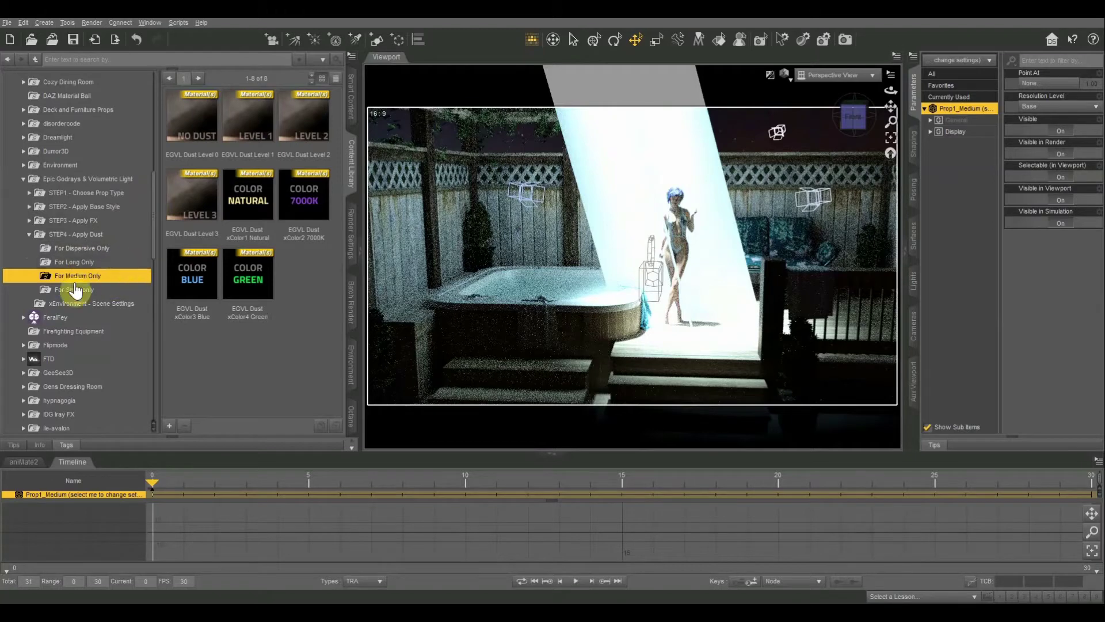
click(196, 121)
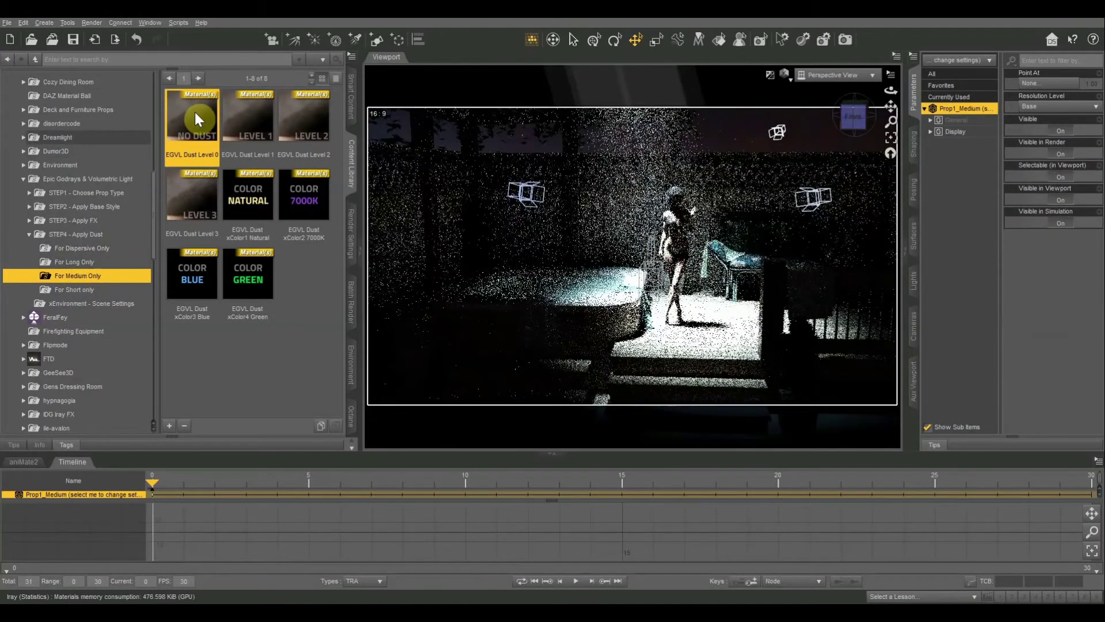
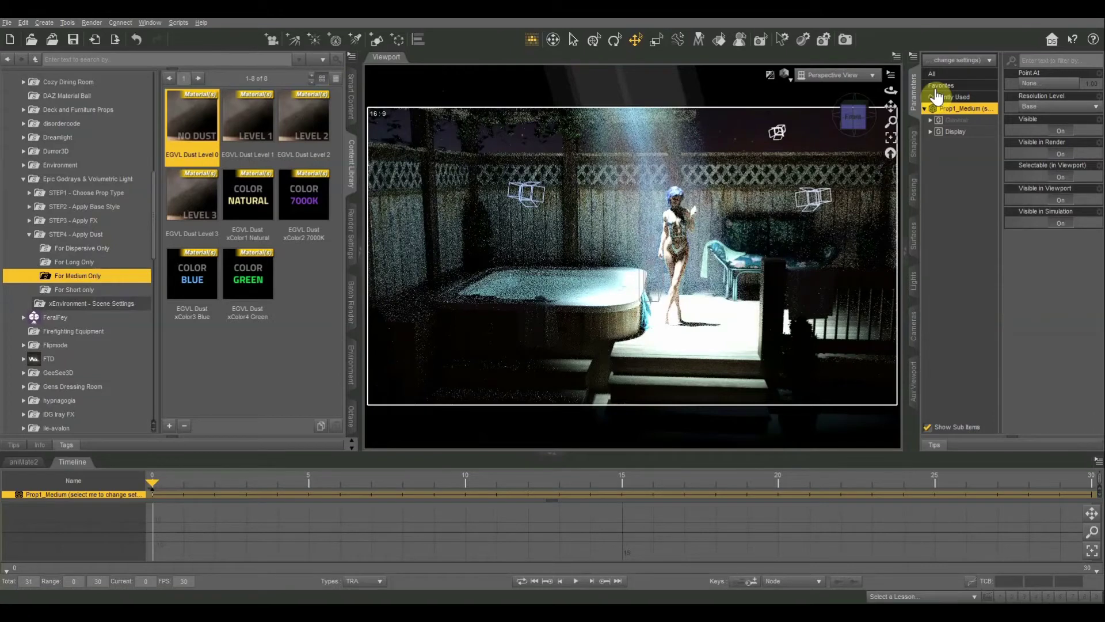
Select Godray_Light_P1_MD and set its luminous flux to 1000000 lumen.
click(954, 63)
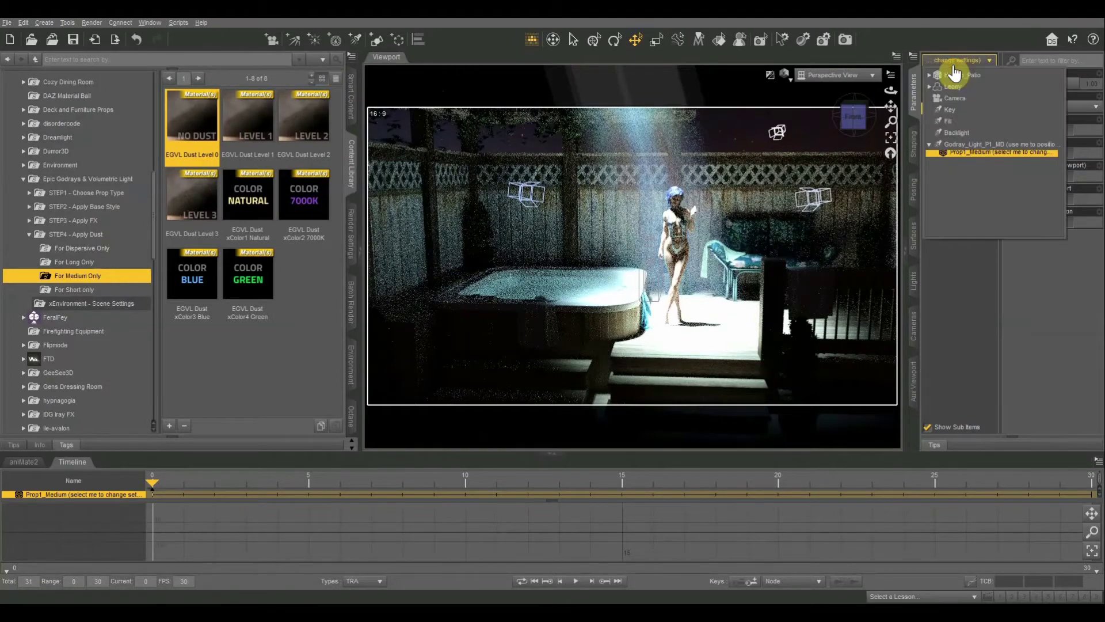
click(957, 145)
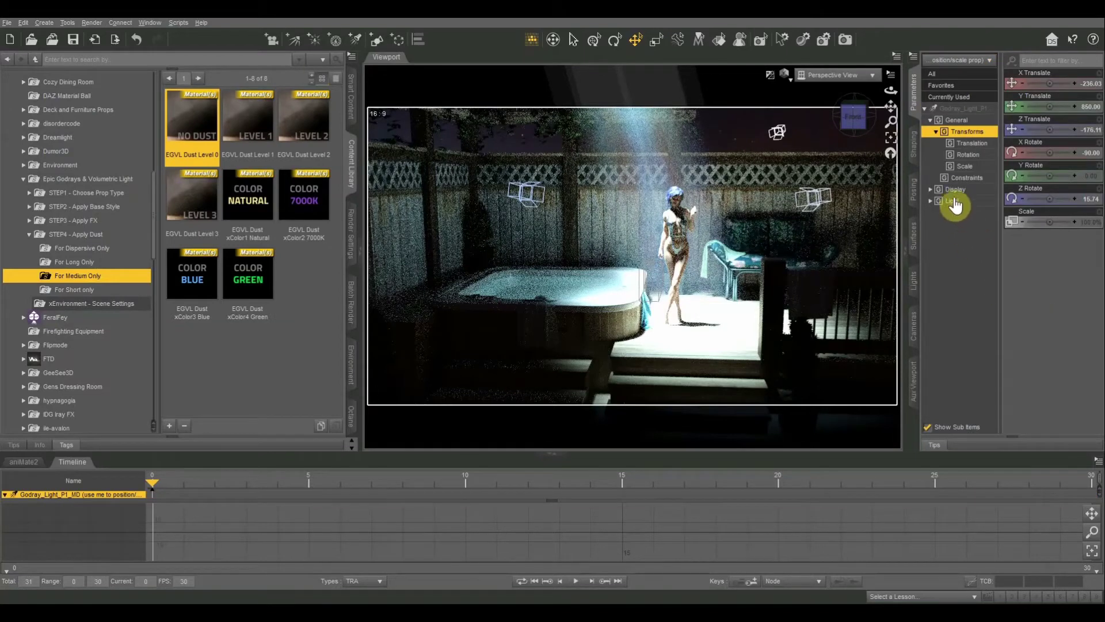
click(951, 202)
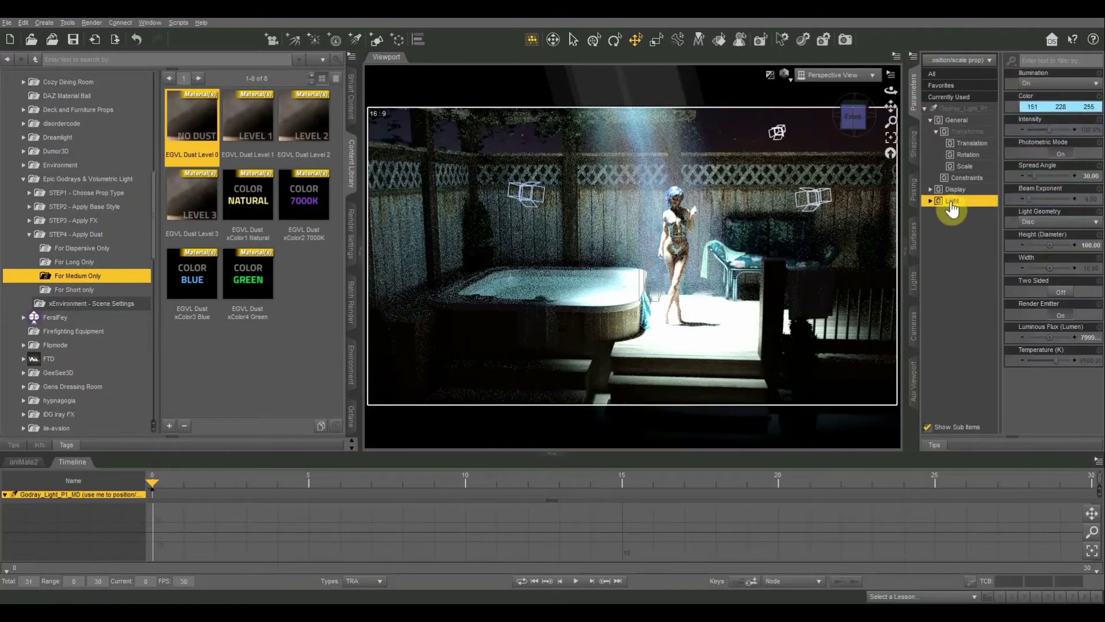
click(1085, 339)
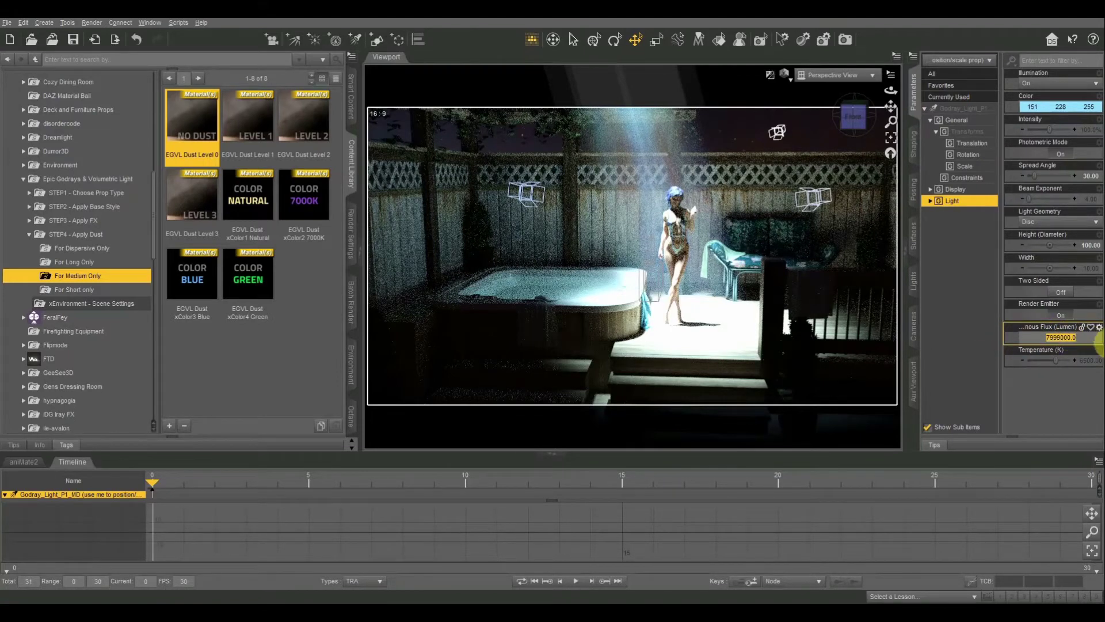
key(BackSpace)
text(1000000)
key(Return)
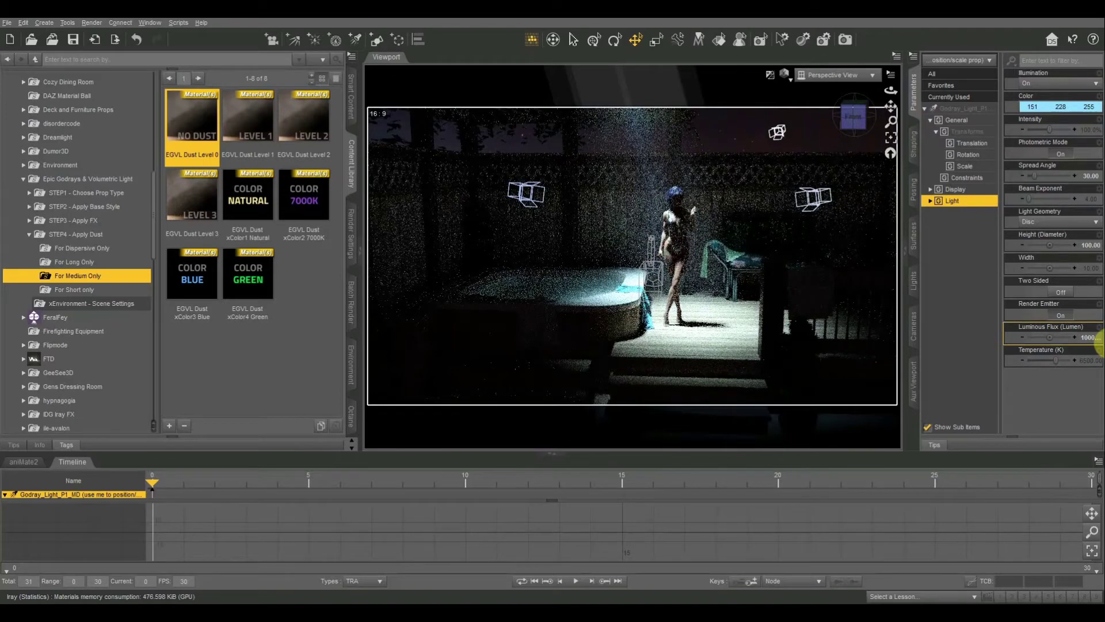
Look through the scene's Camera and lower the godray light's luminous flux further.
click(817, 76)
click(789, 169)
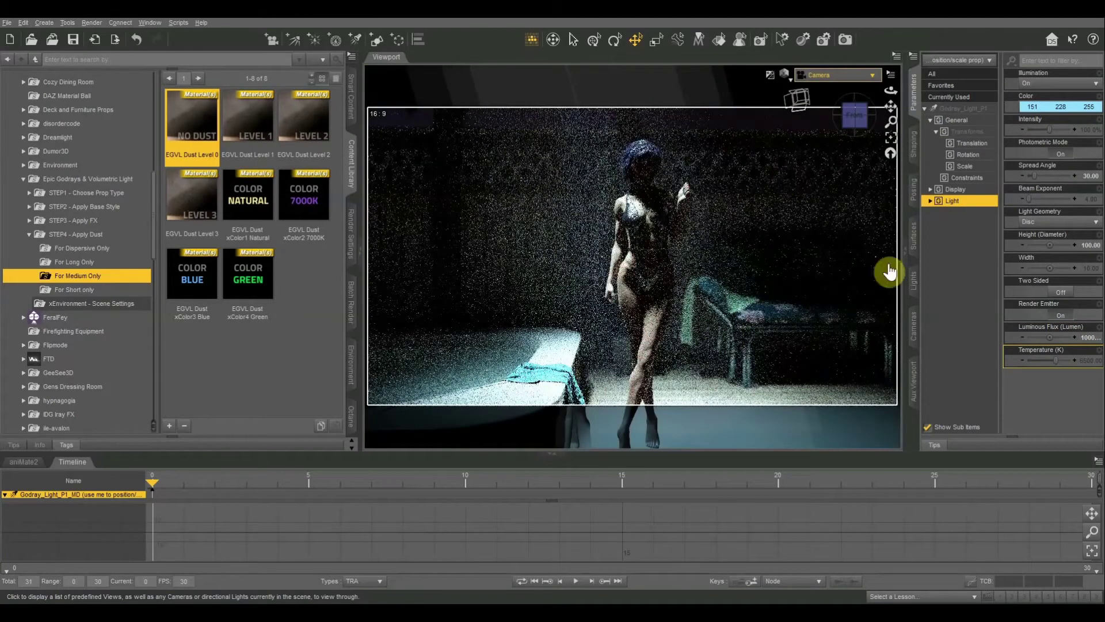
click(1087, 338)
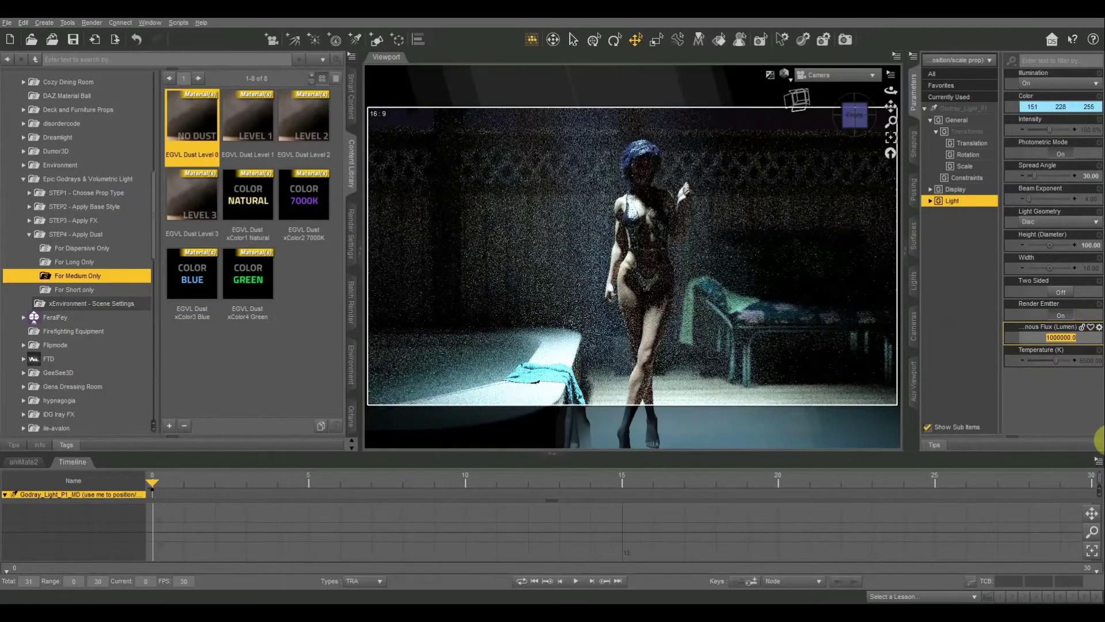
text(5000)
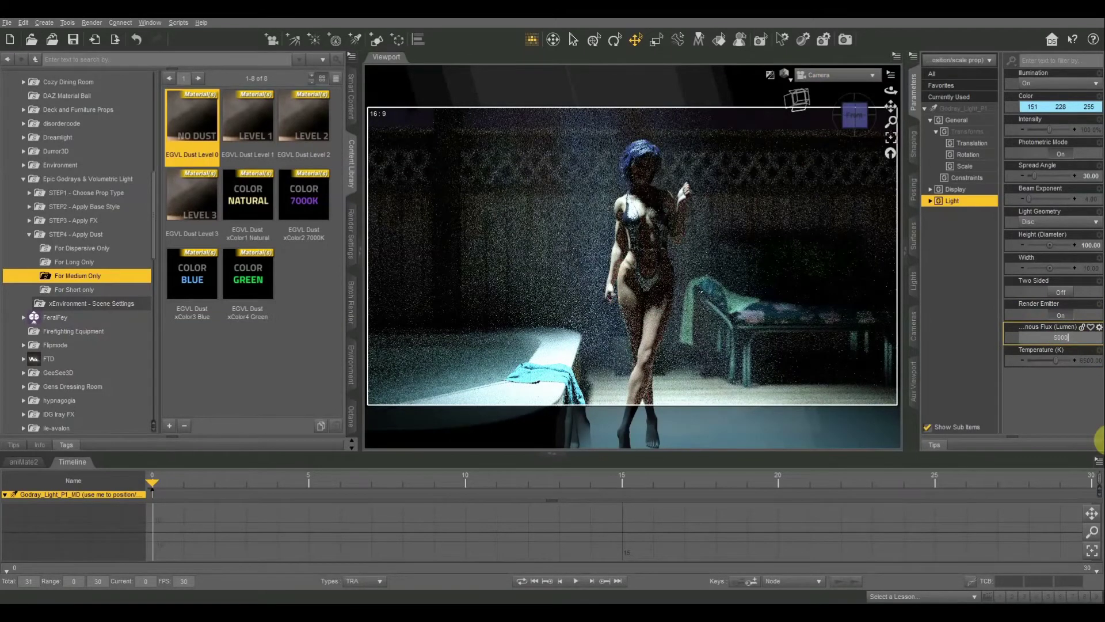
key(Return)
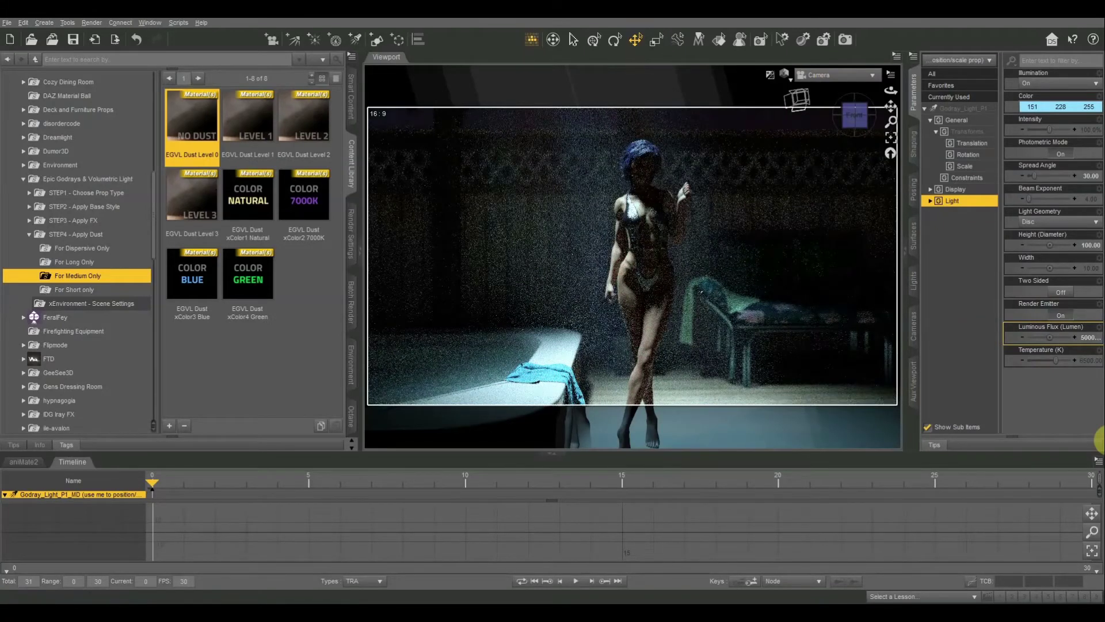
In the Perspective View, set the godray light's Z Translate to about -157.23 and its X Rotate to -92.80.
click(849, 75)
click(848, 79)
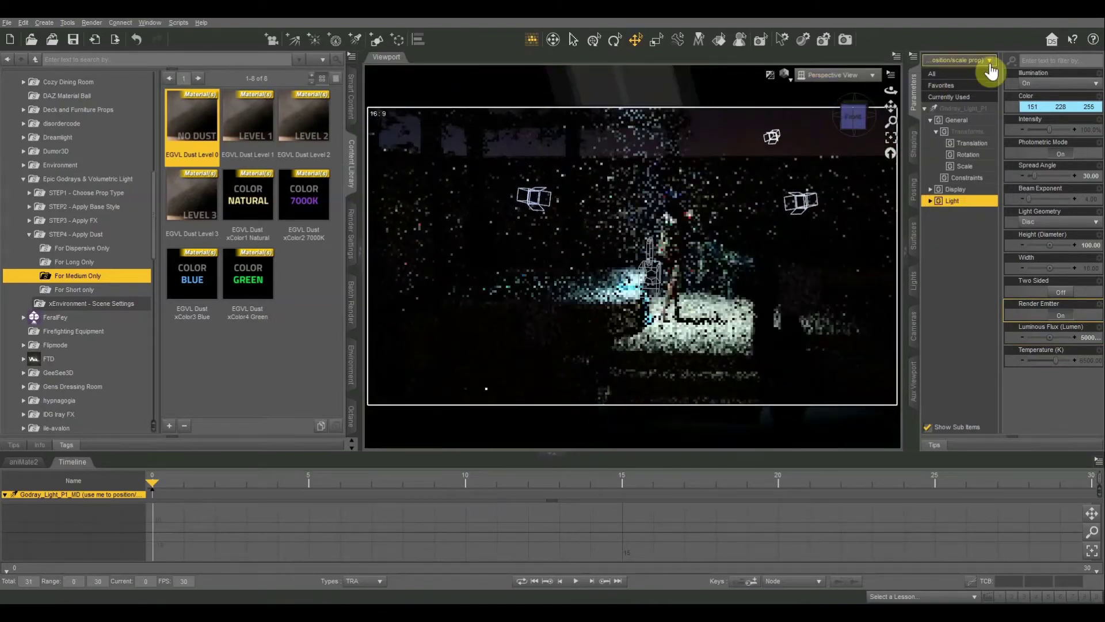
click(973, 61)
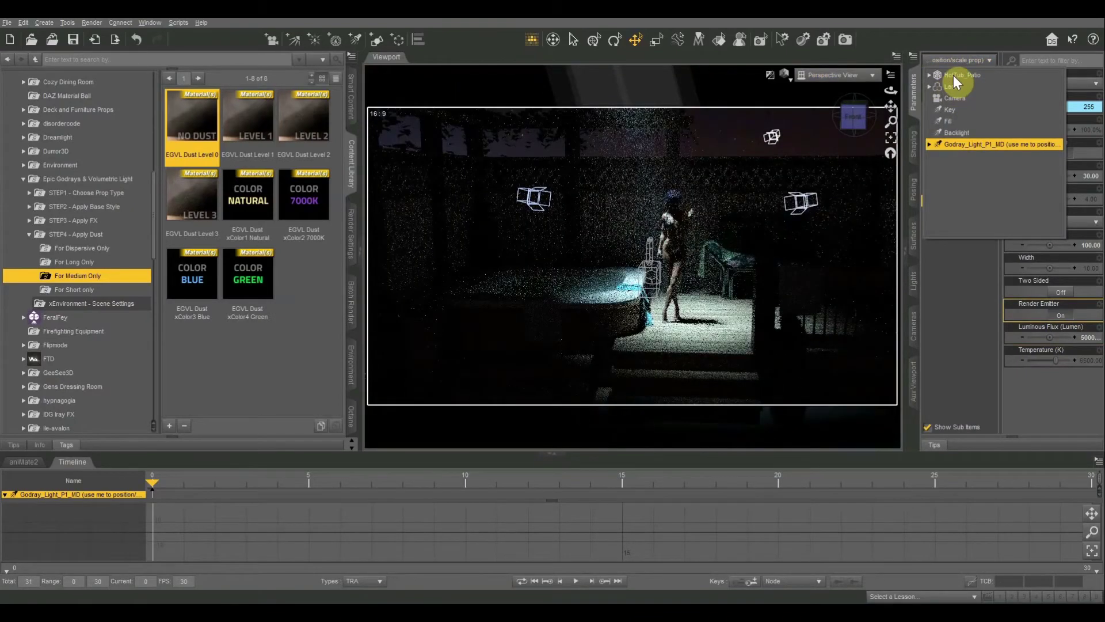
click(952, 73)
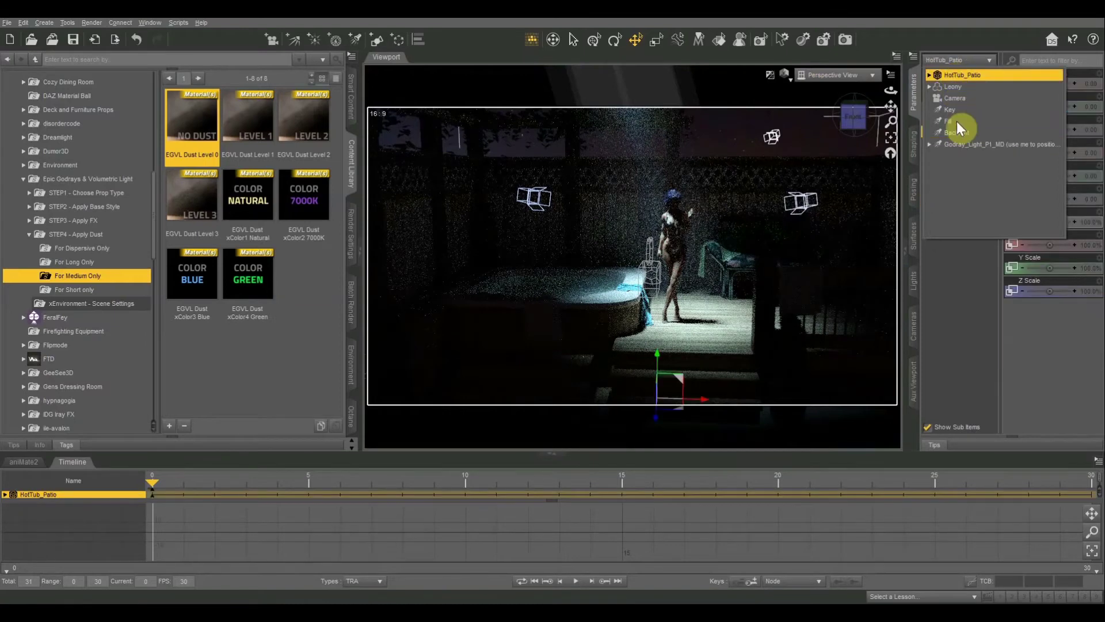
click(956, 143)
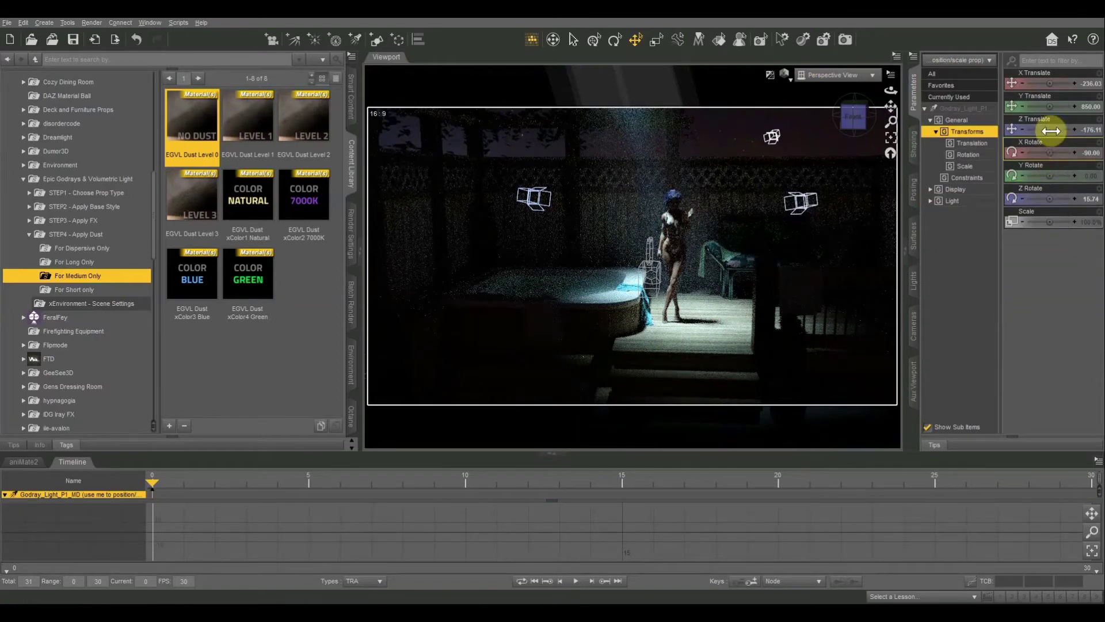
drag(1054, 139, 1046, 121)
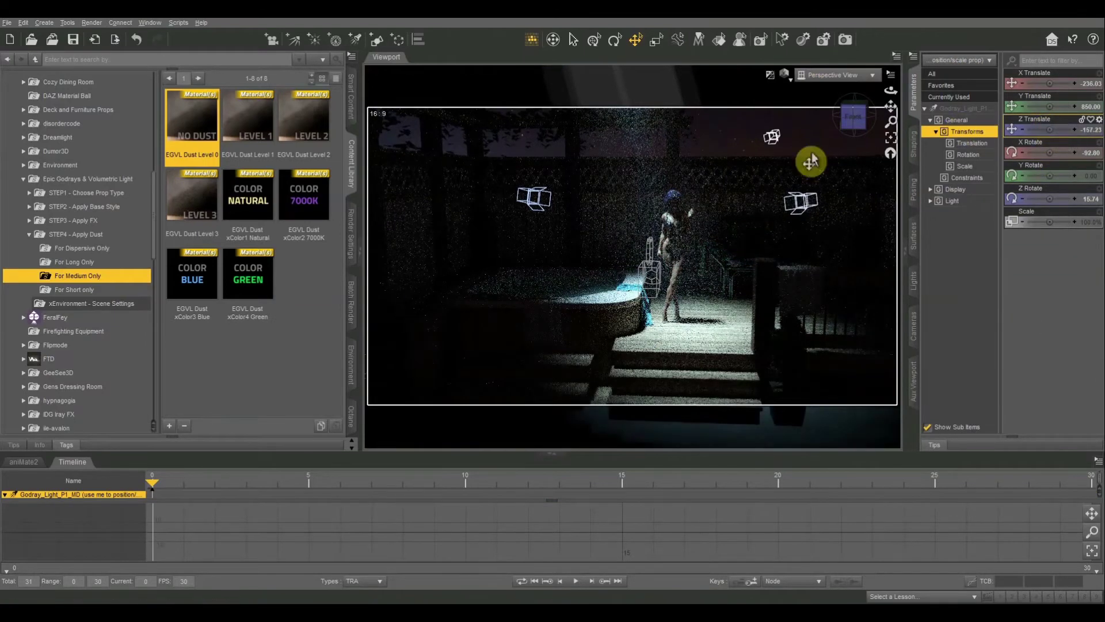
Examine the godray falling on the figure through the Camera and from several angles in the Perspective View.
click(833, 75)
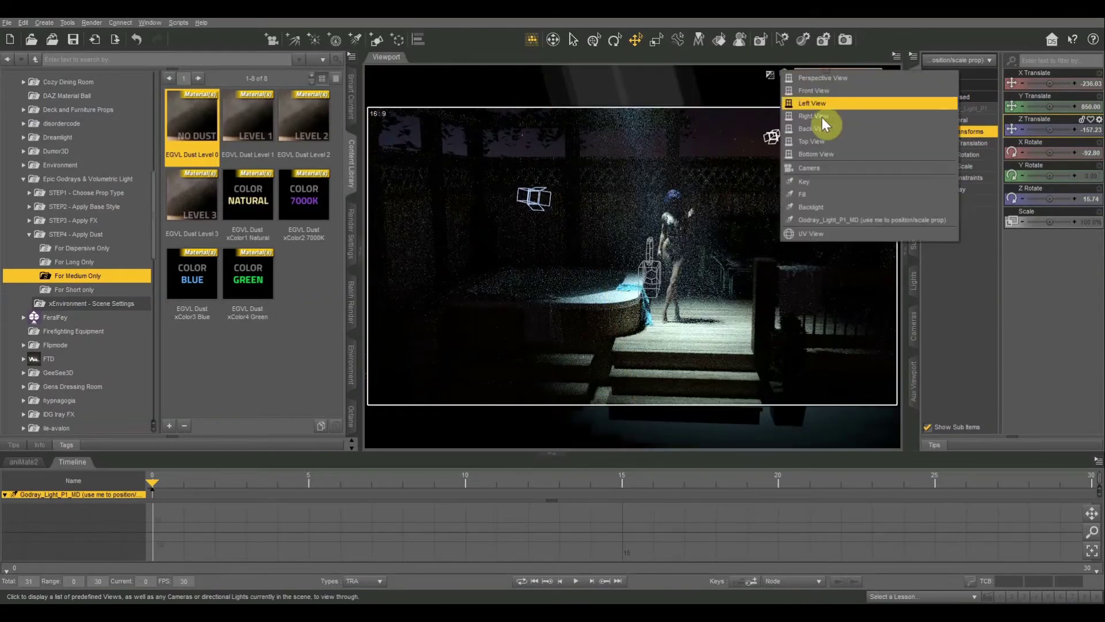
click(818, 167)
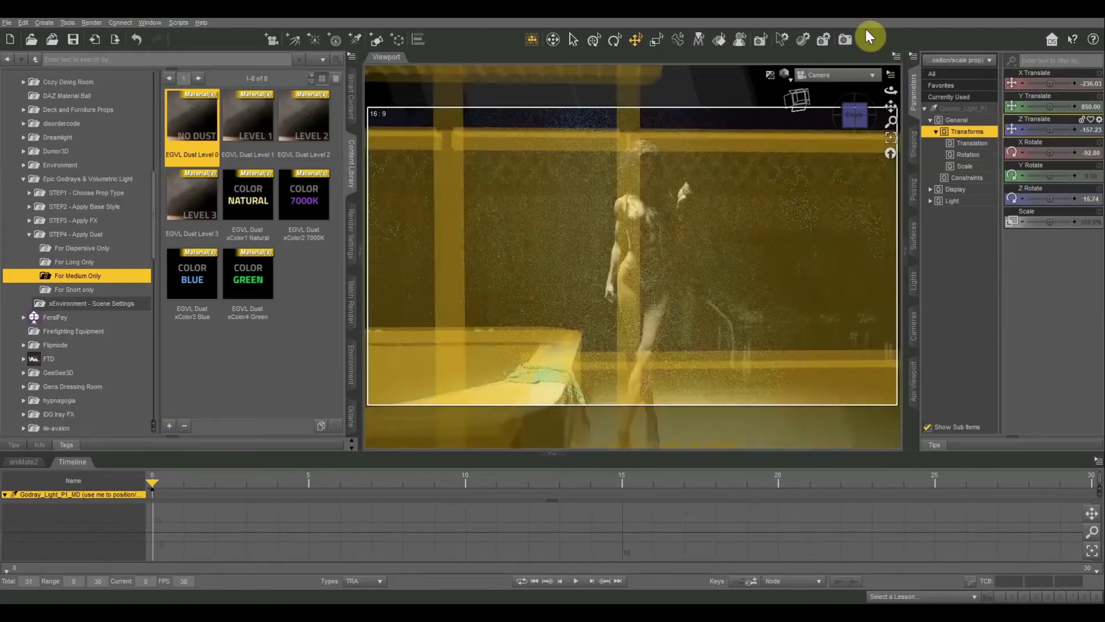
click(848, 76)
click(848, 81)
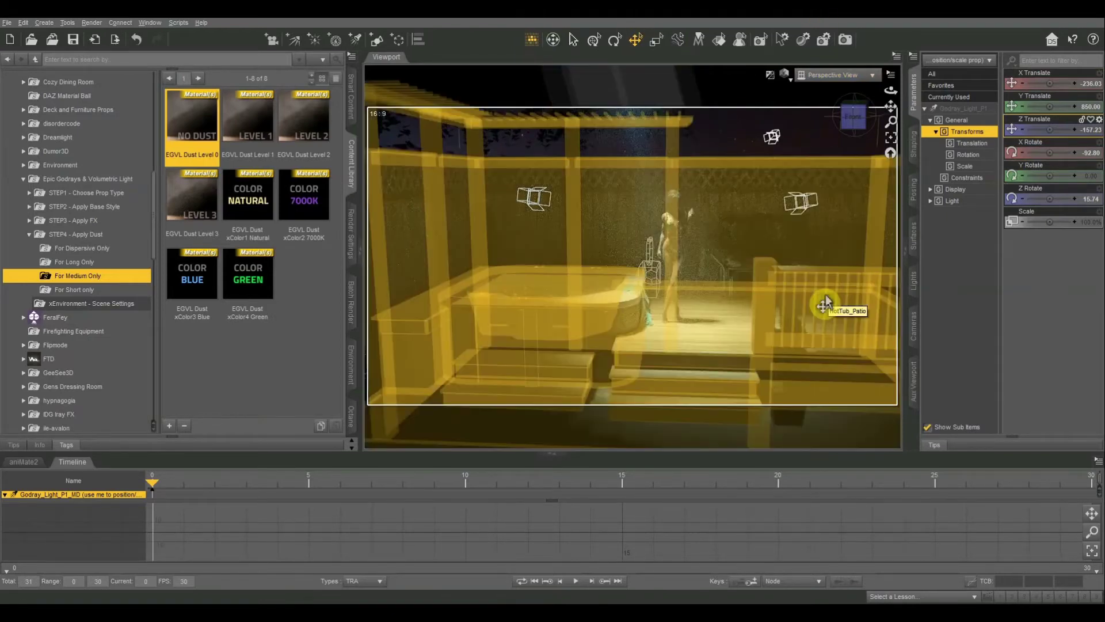
drag(825, 303, 816, 289)
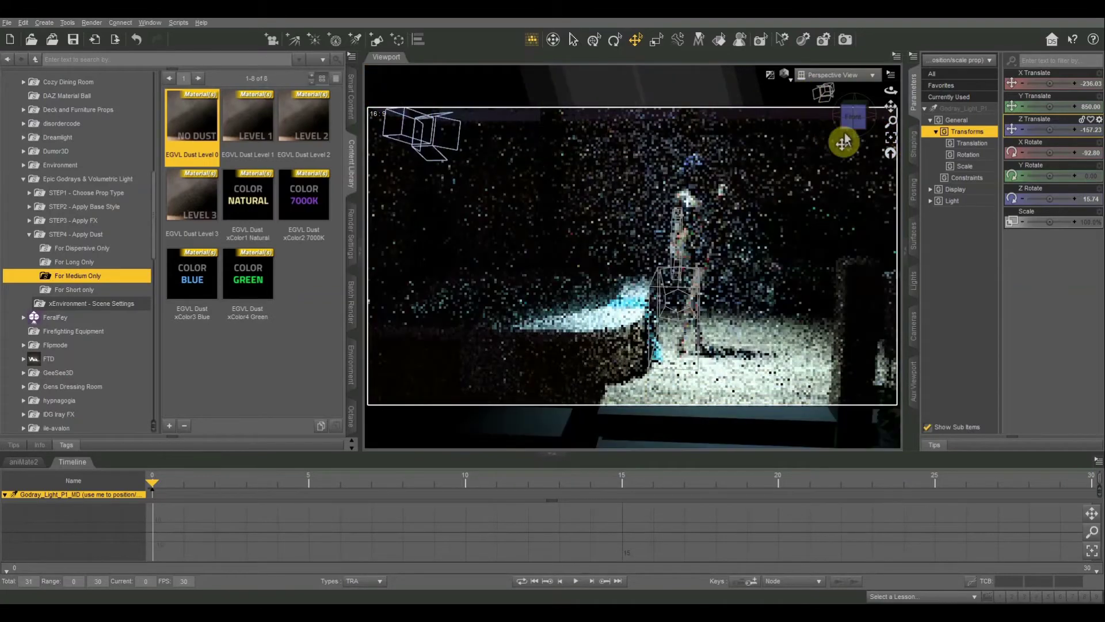
drag(891, 105, 517, 16)
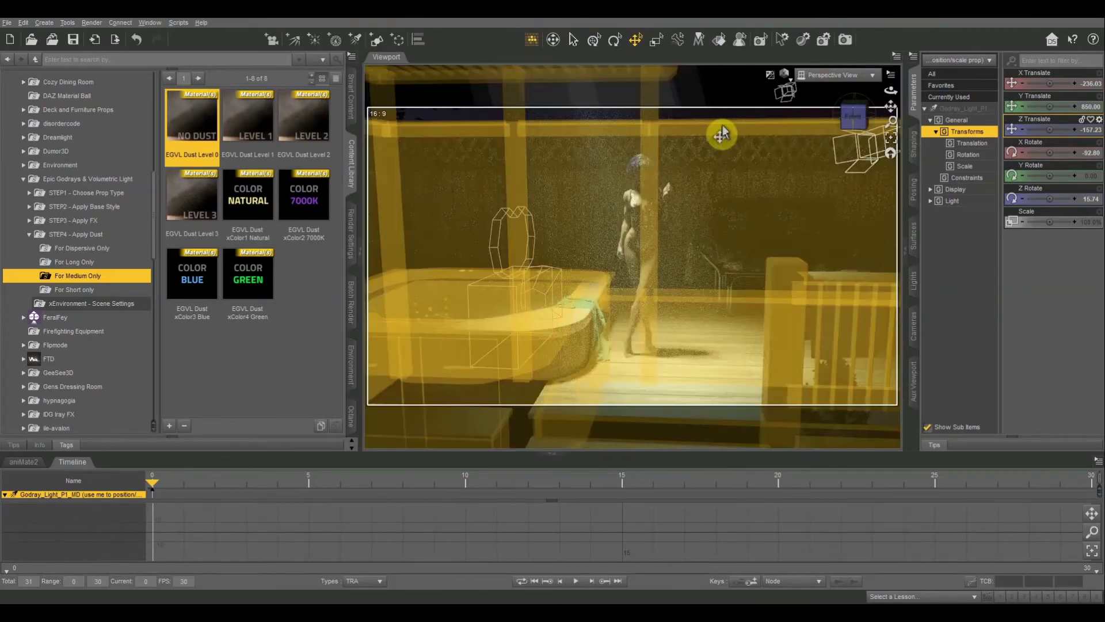
click(856, 119)
drag(892, 105, 558, 200)
click(861, 115)
drag(861, 117, 886, 107)
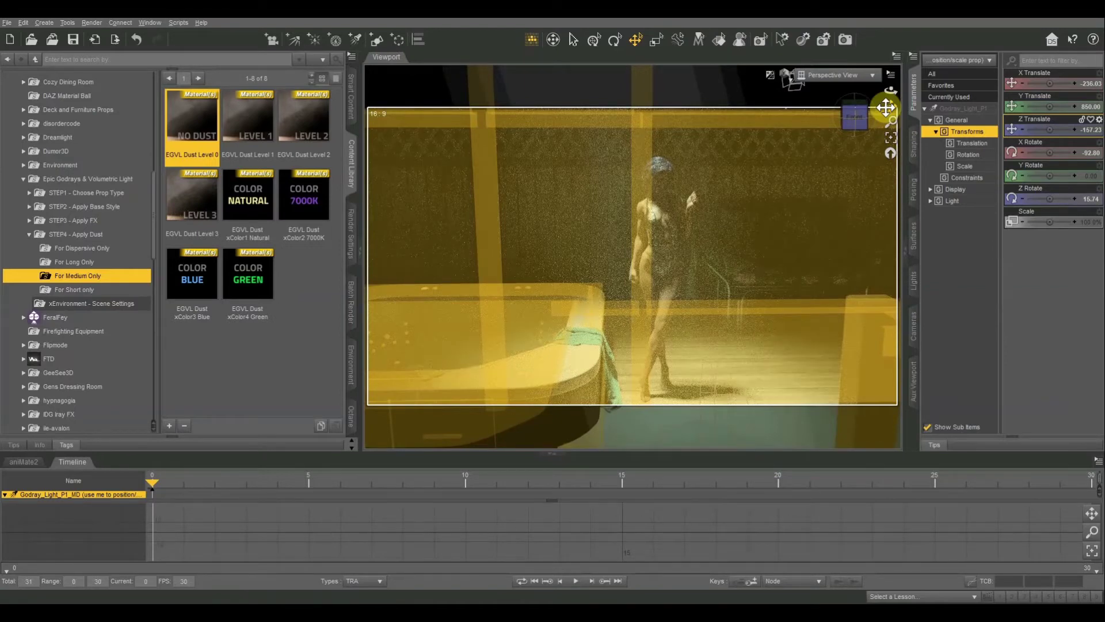
drag(887, 107, 729, 212)
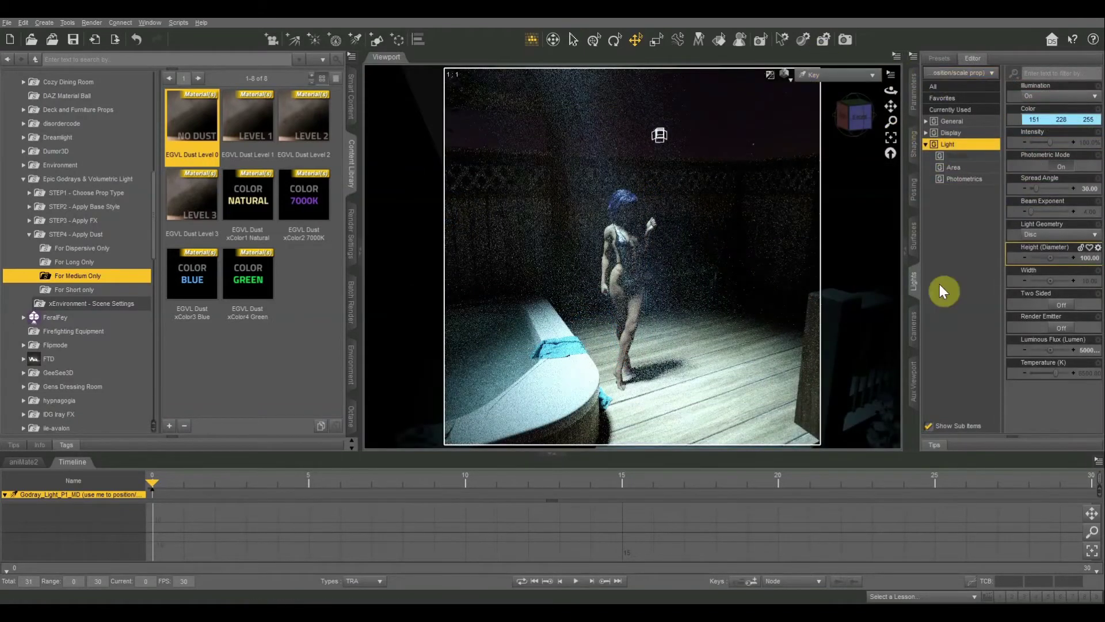
Select the Key light and check its light settings, including the full luminous flux value.
click(979, 75)
click(959, 87)
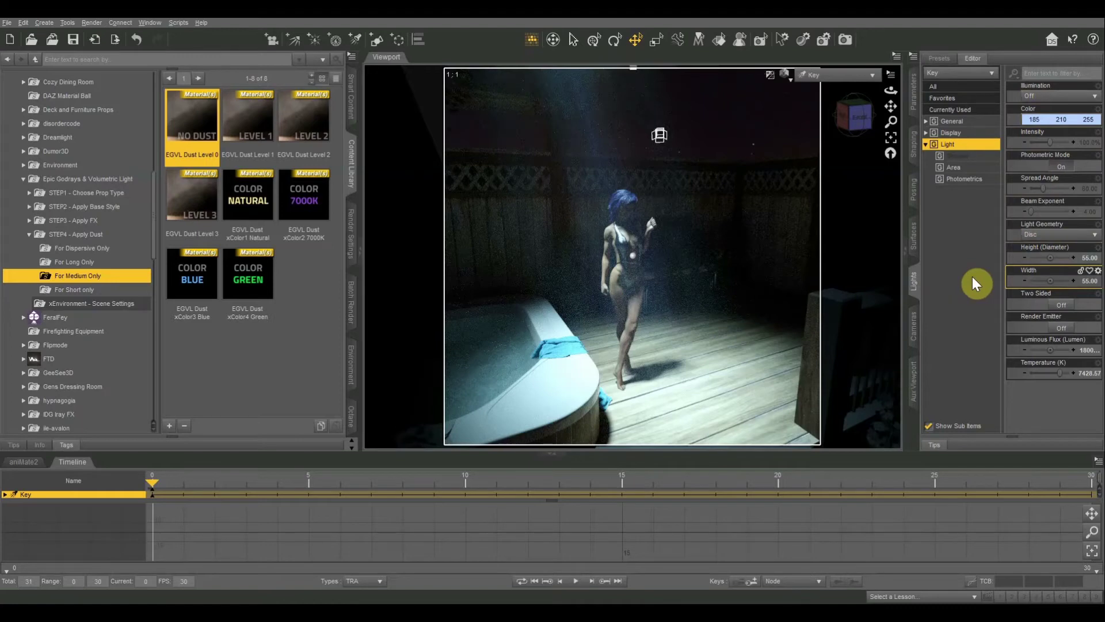
click(1059, 350)
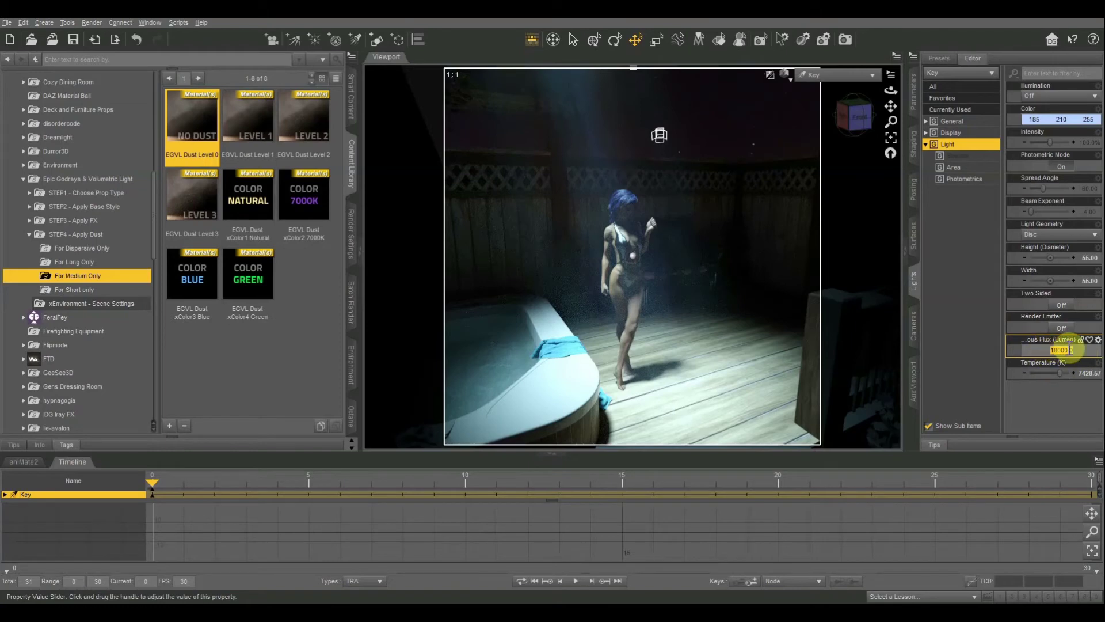
key(Return)
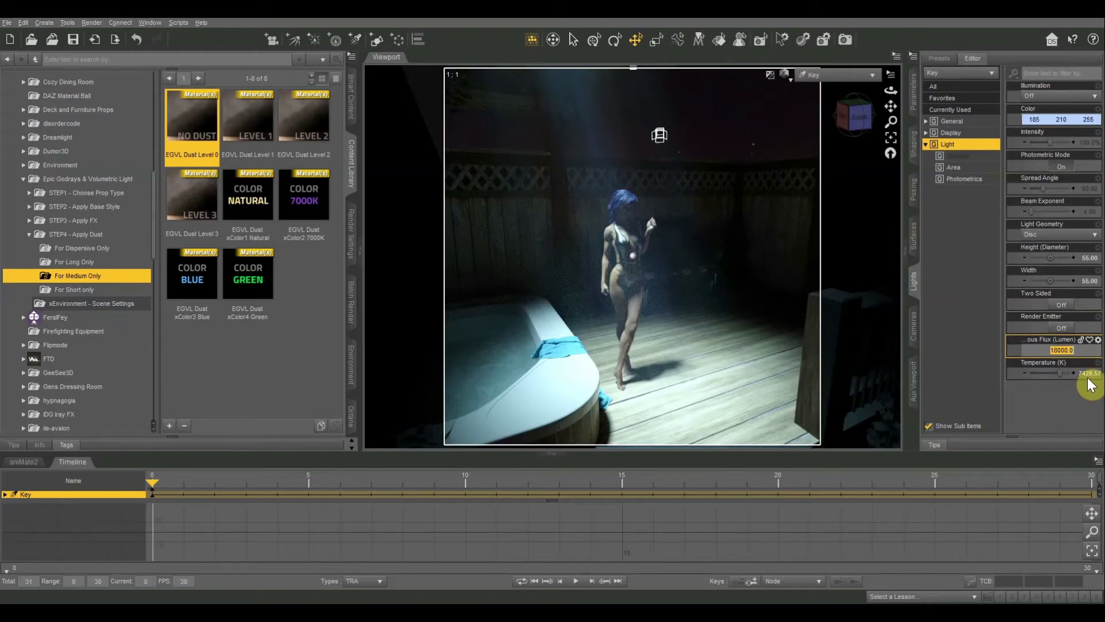
Select the Fill light, look at the scene through it, and review its luminous flux and temperature.
click(956, 73)
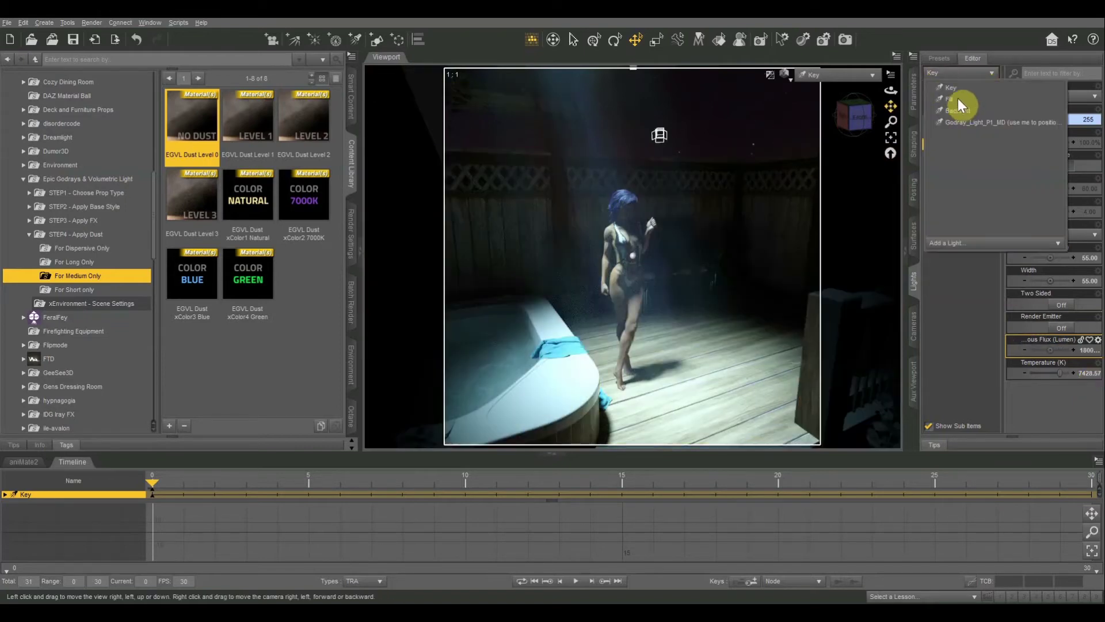
click(958, 98)
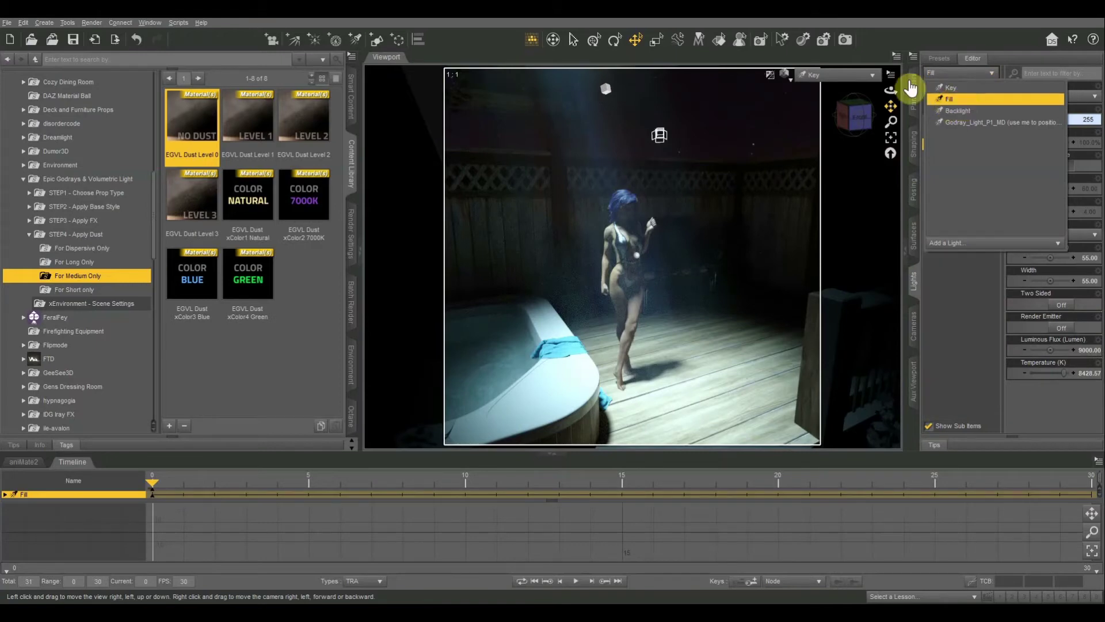
click(847, 75)
click(836, 205)
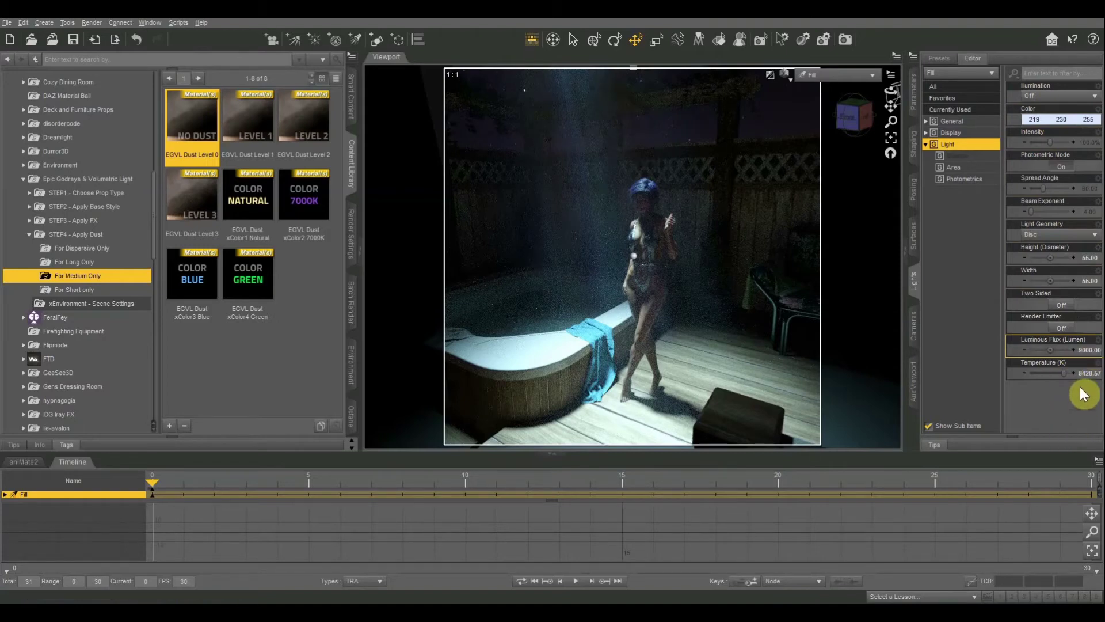
mouse_move(1085, 380)
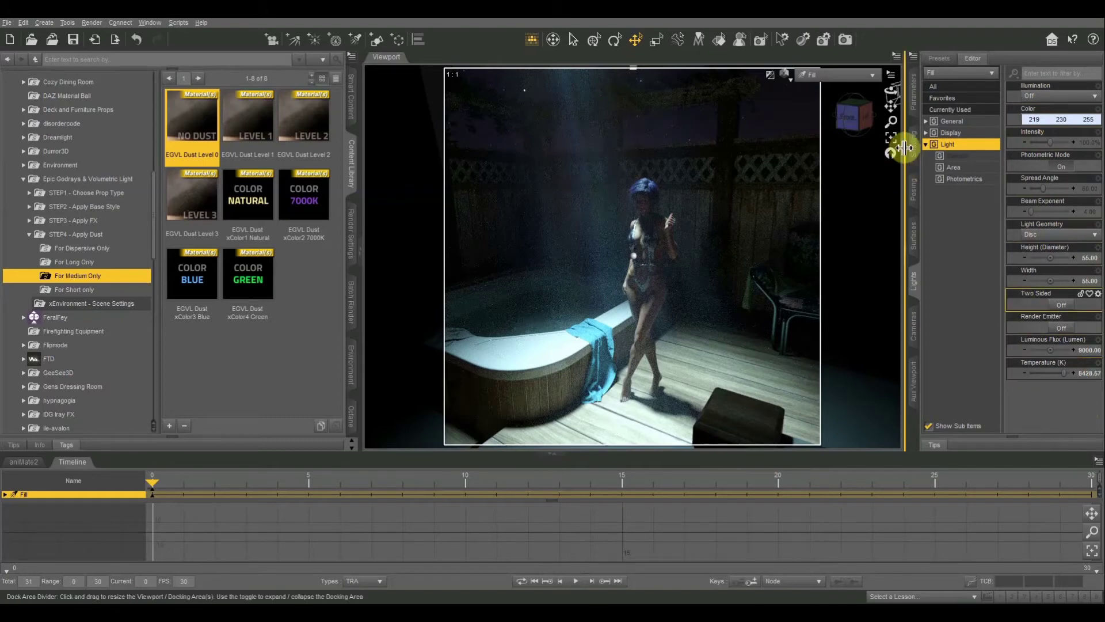
Look at the scene through the Backlight, select that light, and review its settings and full luminous flux value.
click(831, 74)
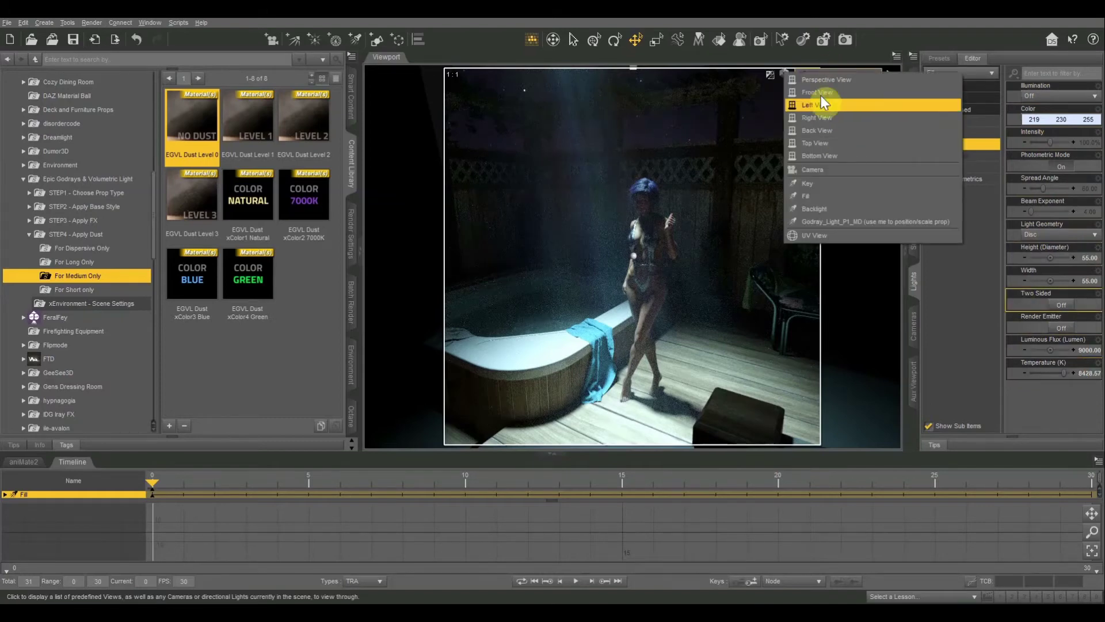
click(814, 209)
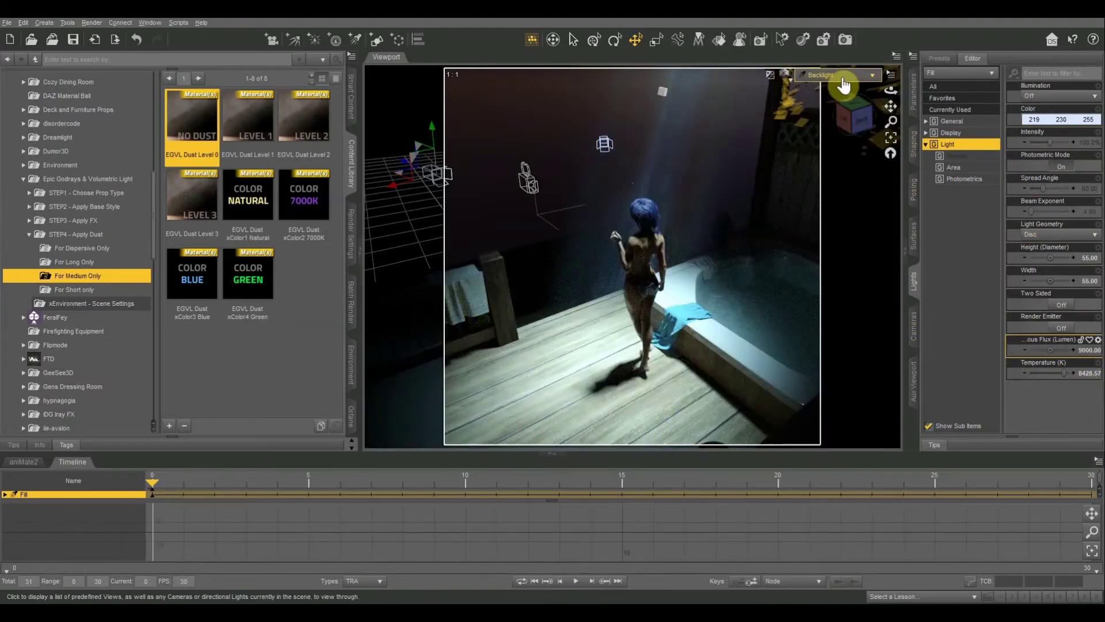
click(930, 75)
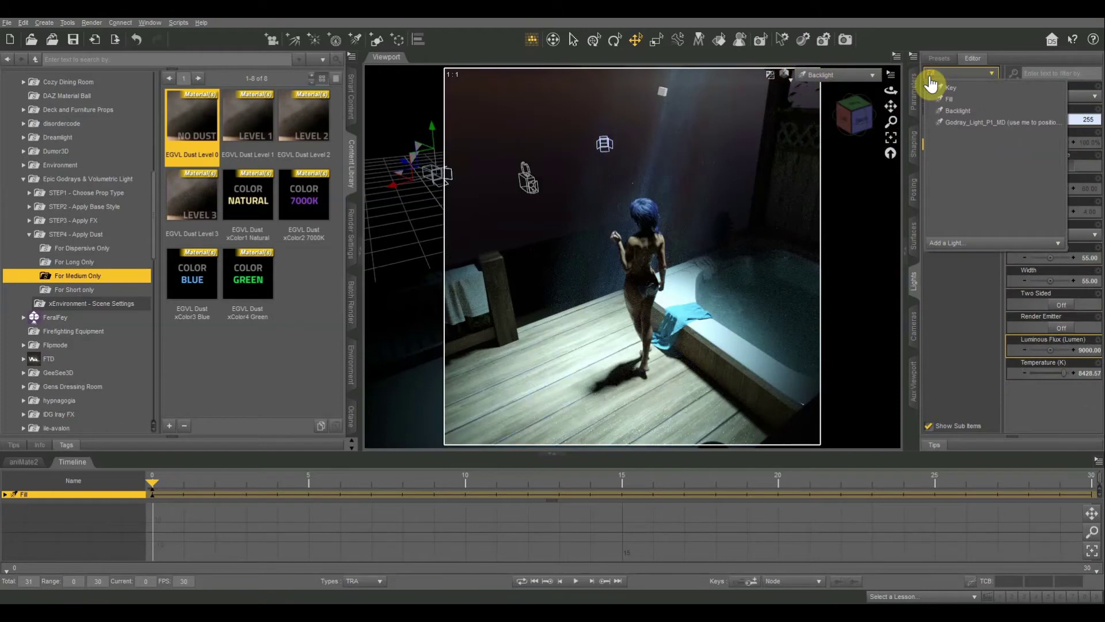
click(958, 109)
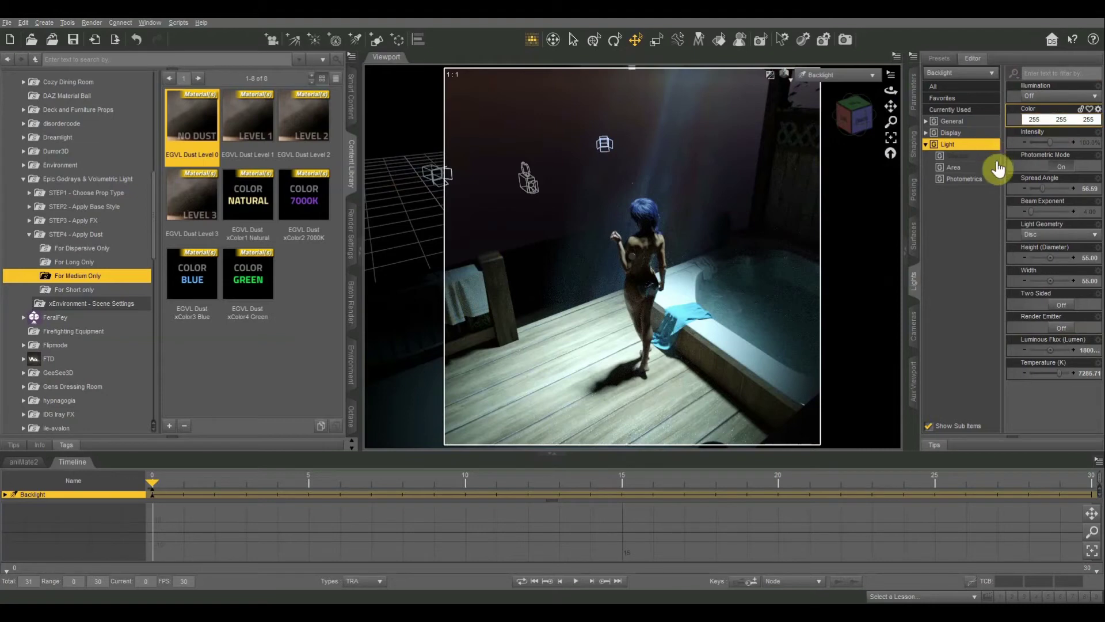
mouse_move(1023, 188)
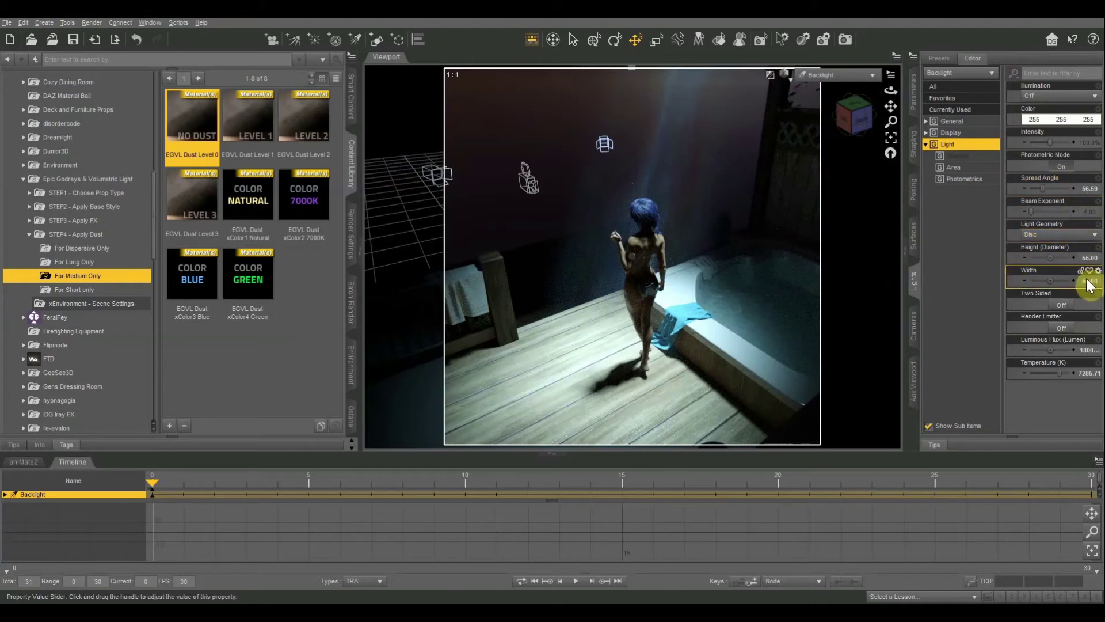
click(1088, 351)
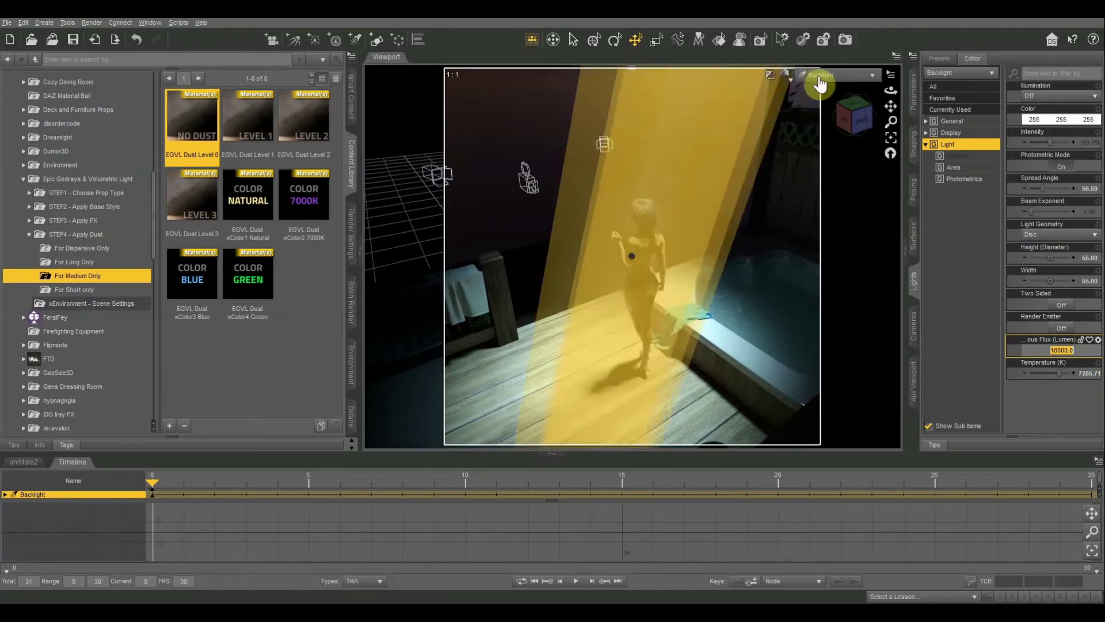
View the scene through the Camera and turn the Backlight's illumination on.
click(824, 75)
click(814, 171)
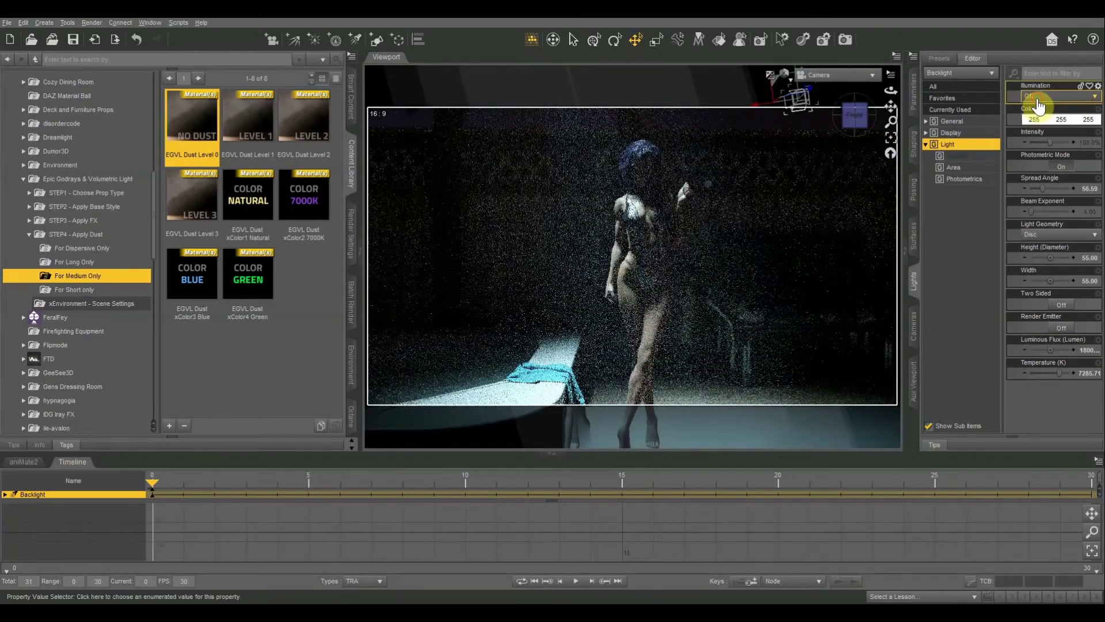
click(1037, 96)
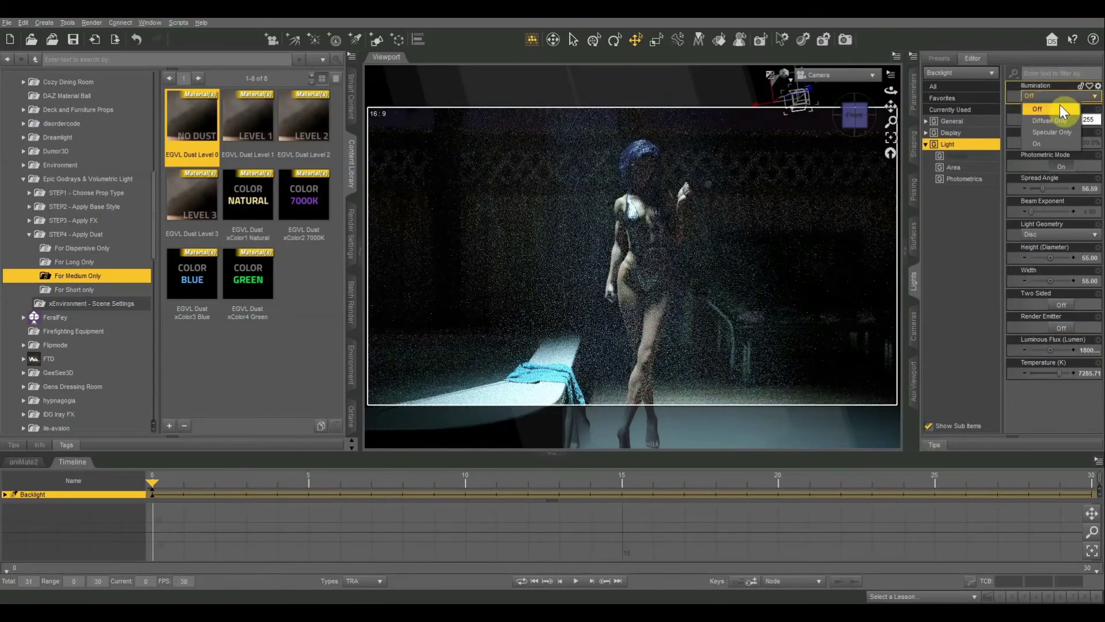
click(1052, 140)
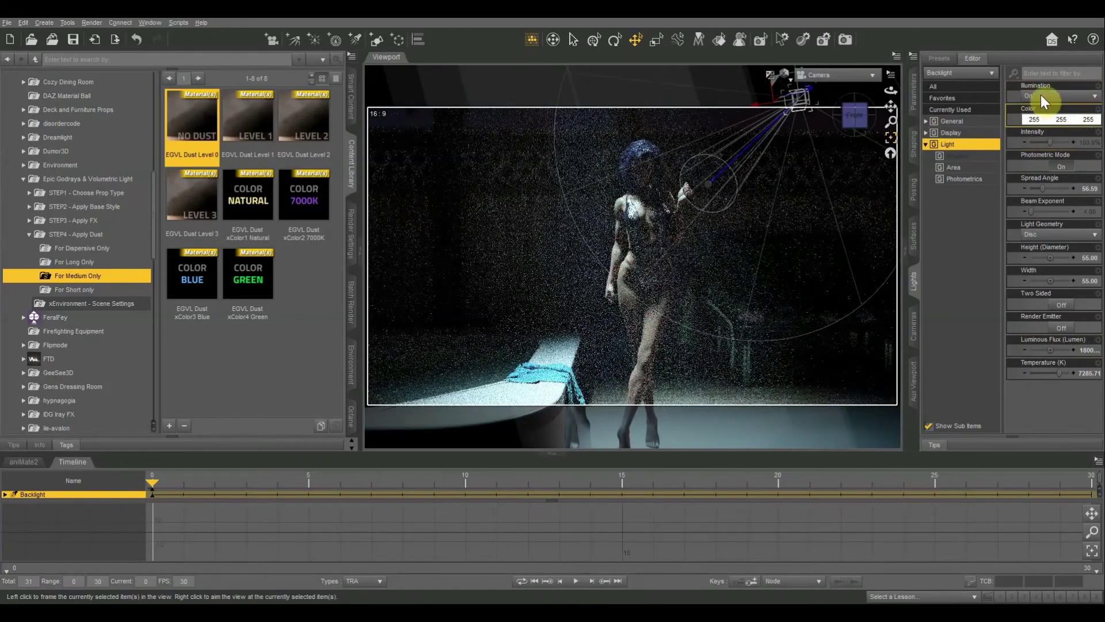
Turn on the Backlight's Render Emitter to check its place in the camera frame, and turn it off again.
click(1059, 329)
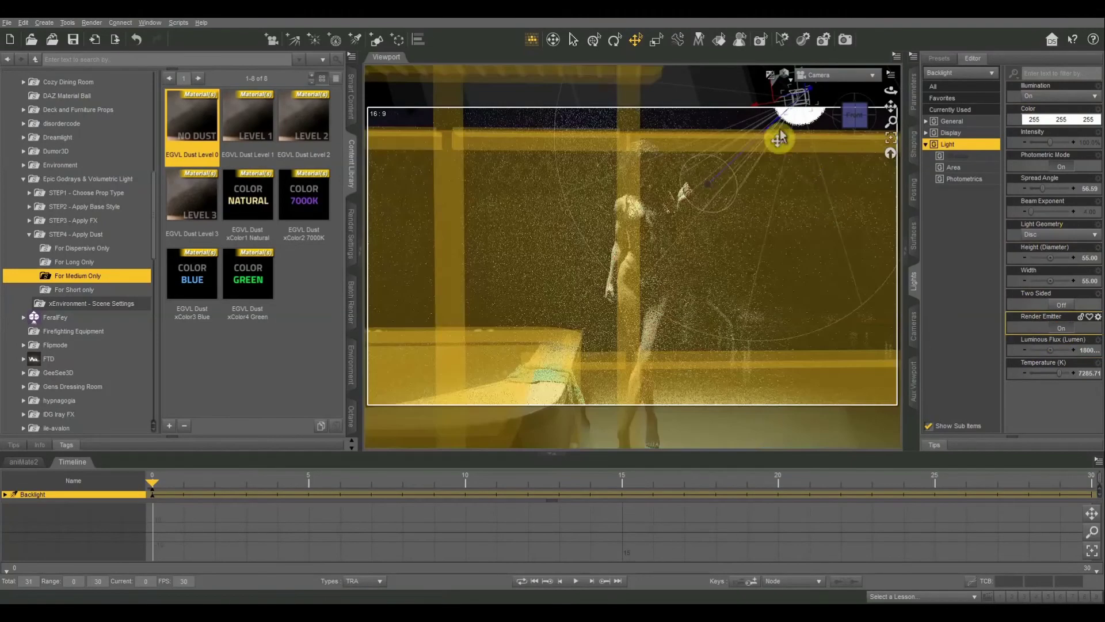
click(777, 119)
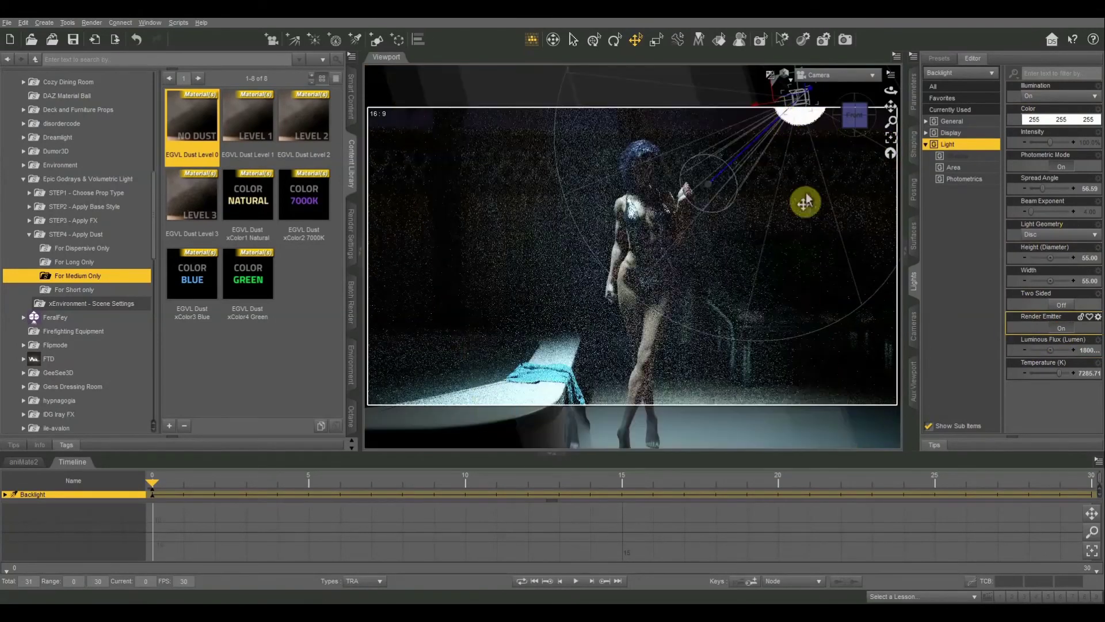
click(1061, 329)
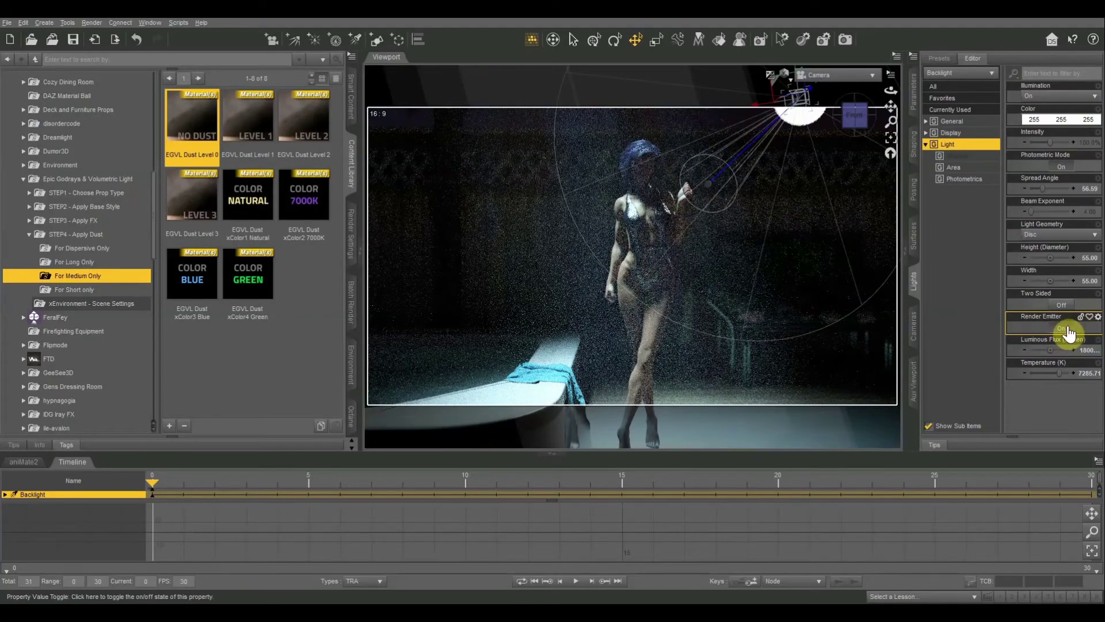
click(1067, 331)
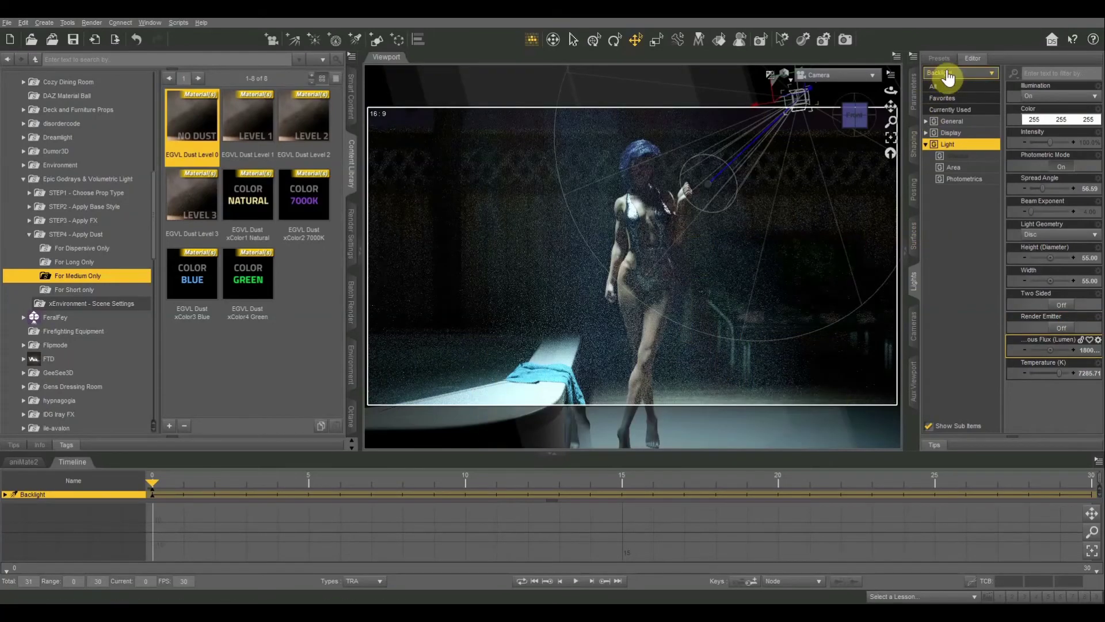
Select the Fill light and examine its placement and beam in the Perspective View, including from the left side.
click(949, 73)
click(952, 99)
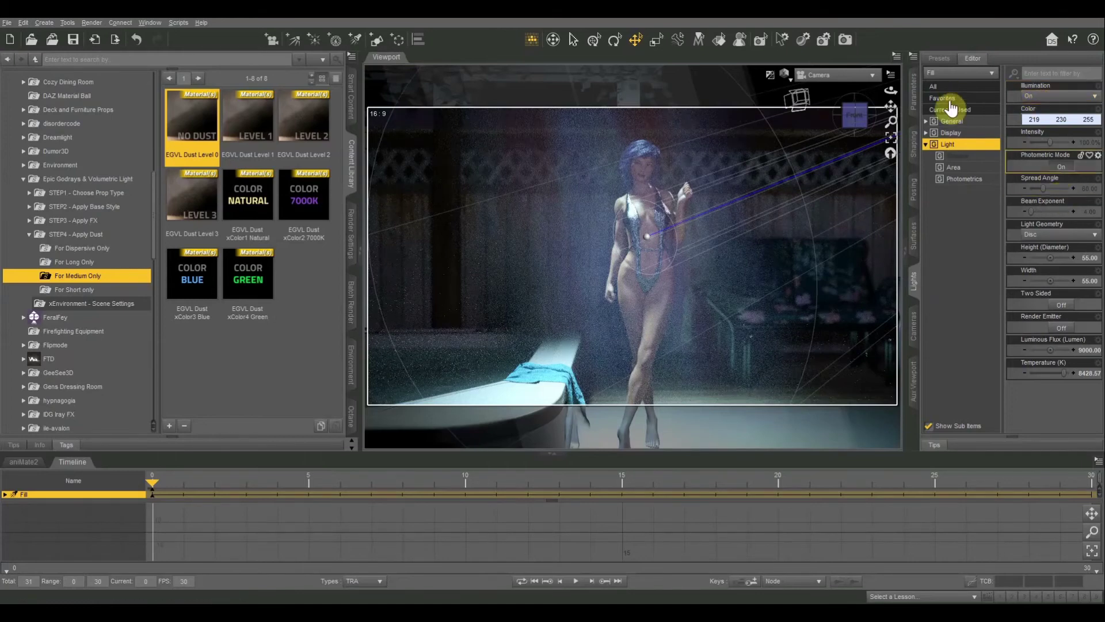
click(861, 75)
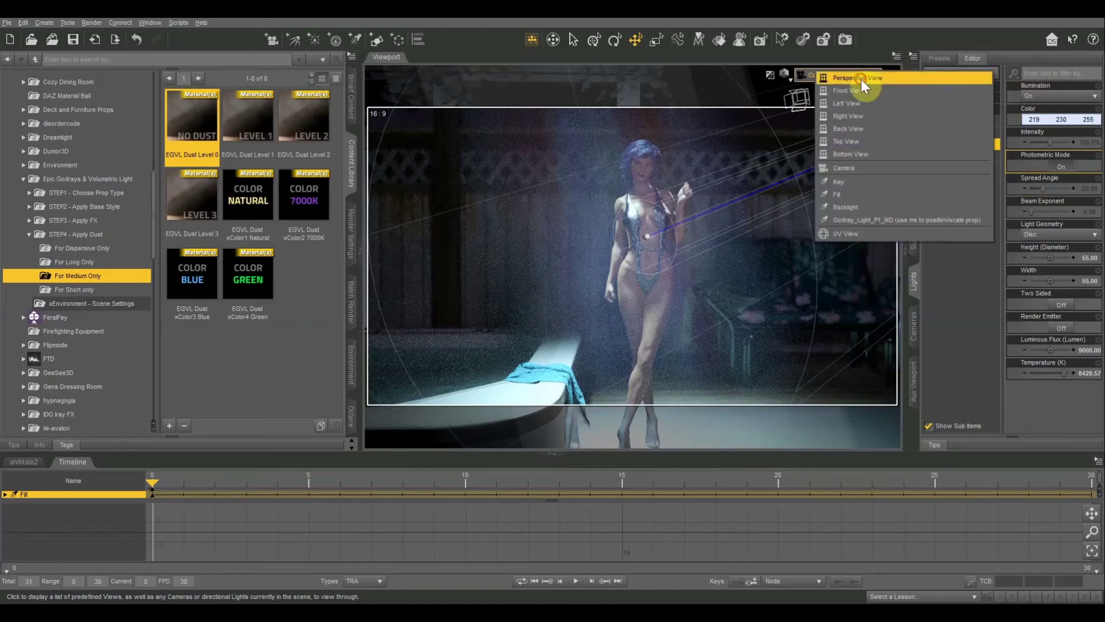
click(860, 78)
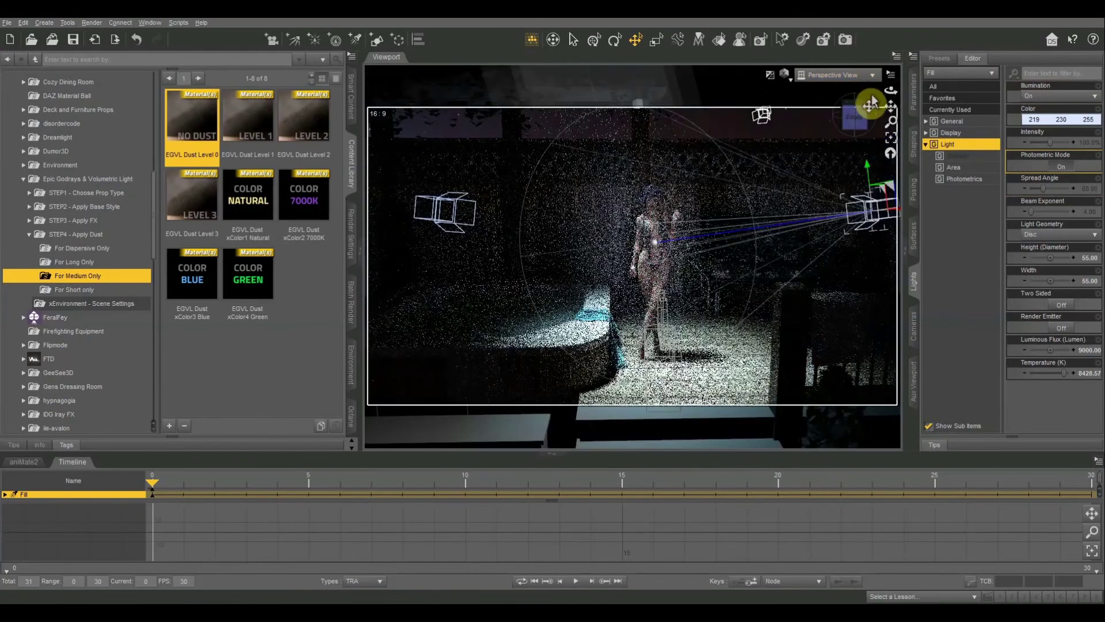
click(856, 123)
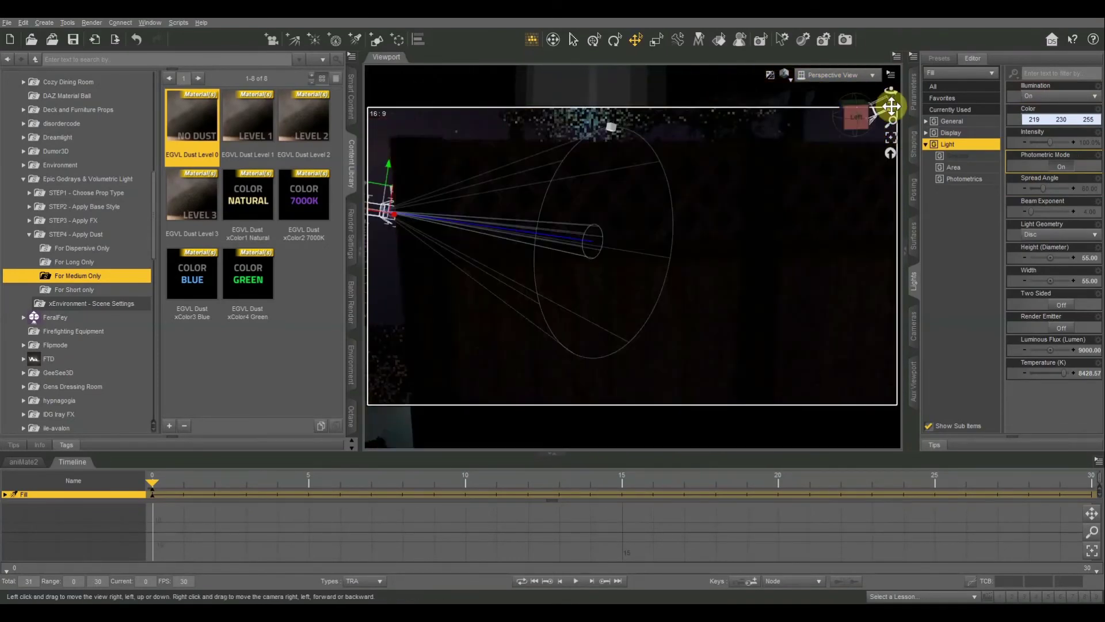
Examine the camera, lights and godray around the hot tub patio from a raised perspective angle, and return to the Camera view.
drag(893, 109, 855, 117)
click(518, 245)
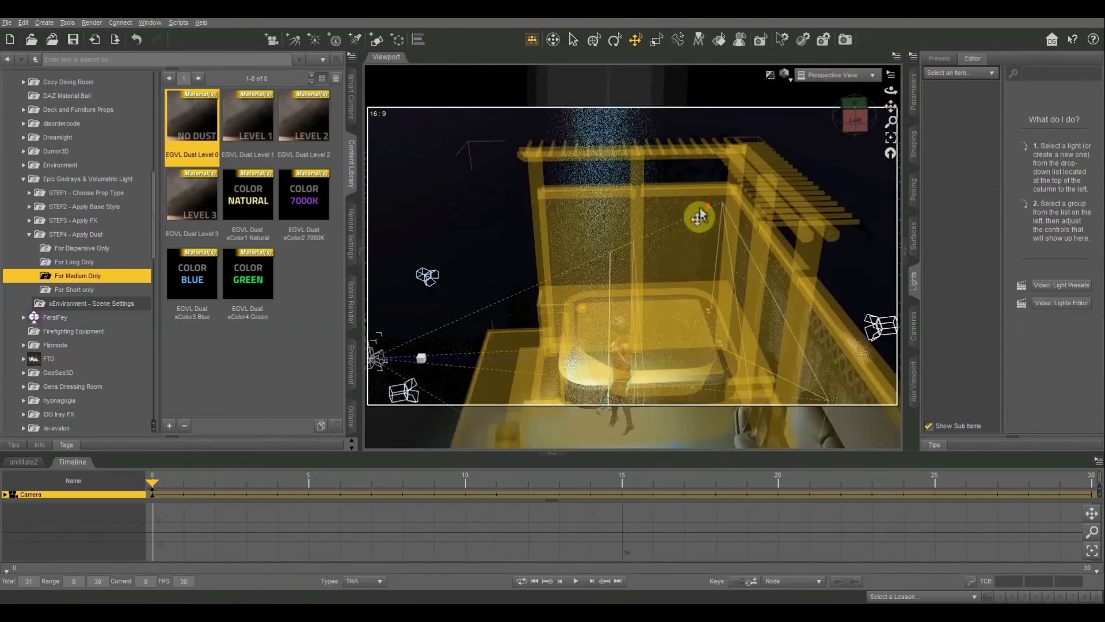
scroll(698, 217, up, 5)
scroll(895, 98, down, 5)
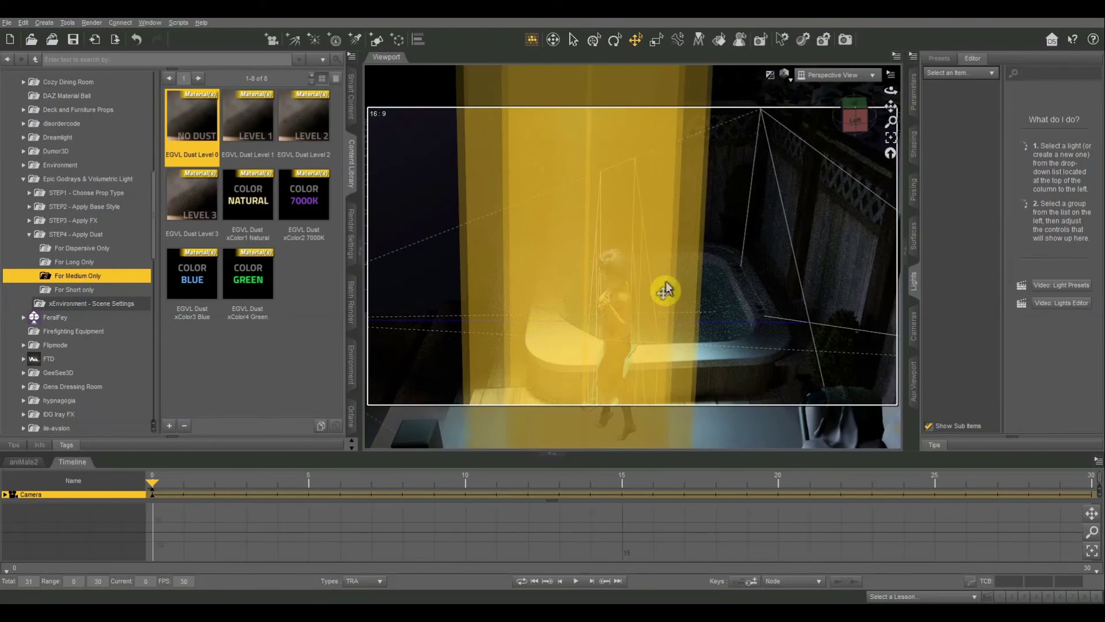
click(820, 76)
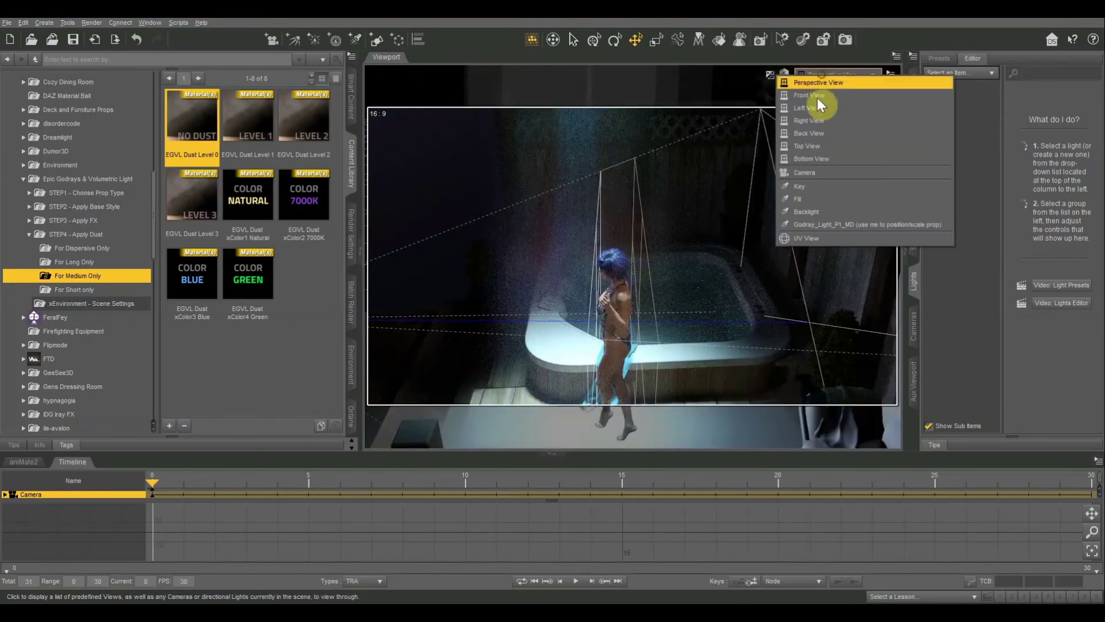
click(806, 172)
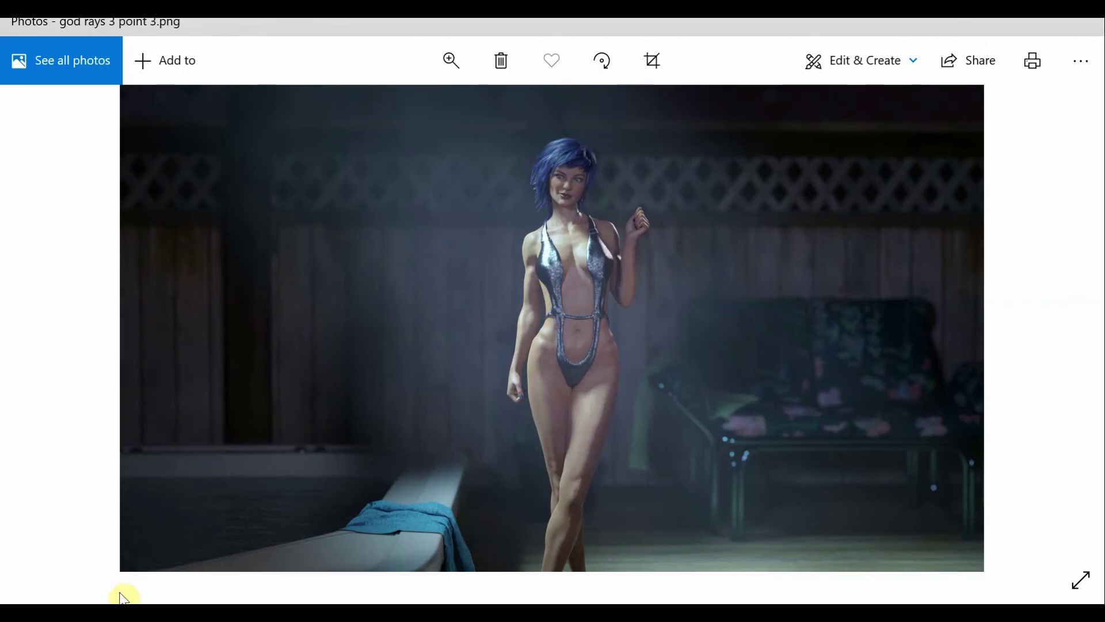
In Photos, inspect the render god rays 3 point 3.png up close and compare it with the wider hot tub patio render.
mouse_move(124, 604)
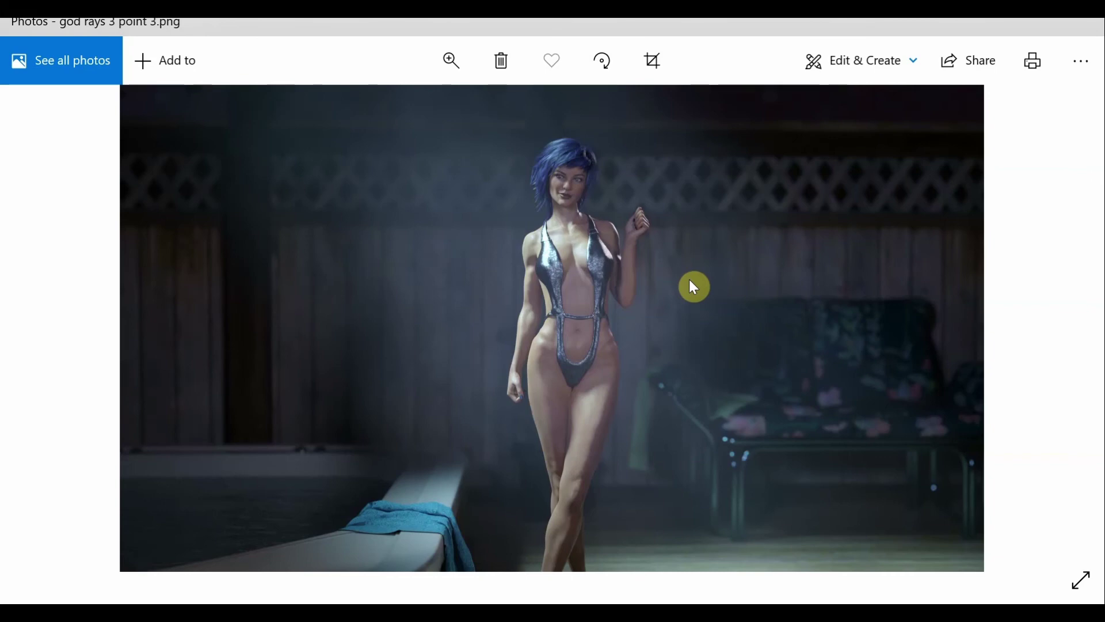
ctrl+scroll(717, 282, up, 3)
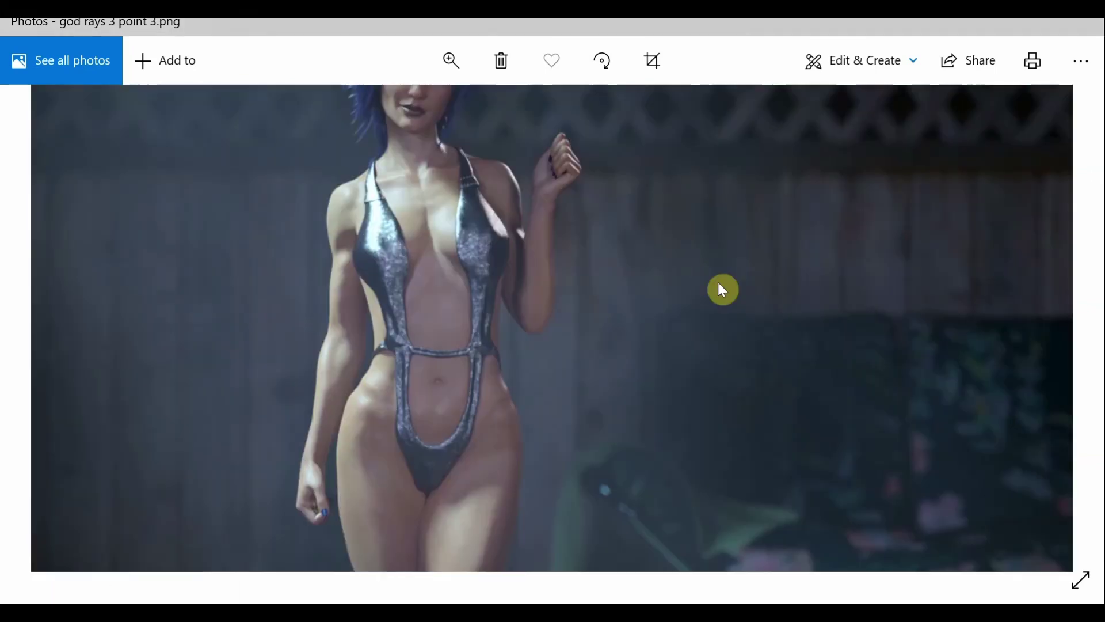
ctrl+scroll(717, 282, down, 3)
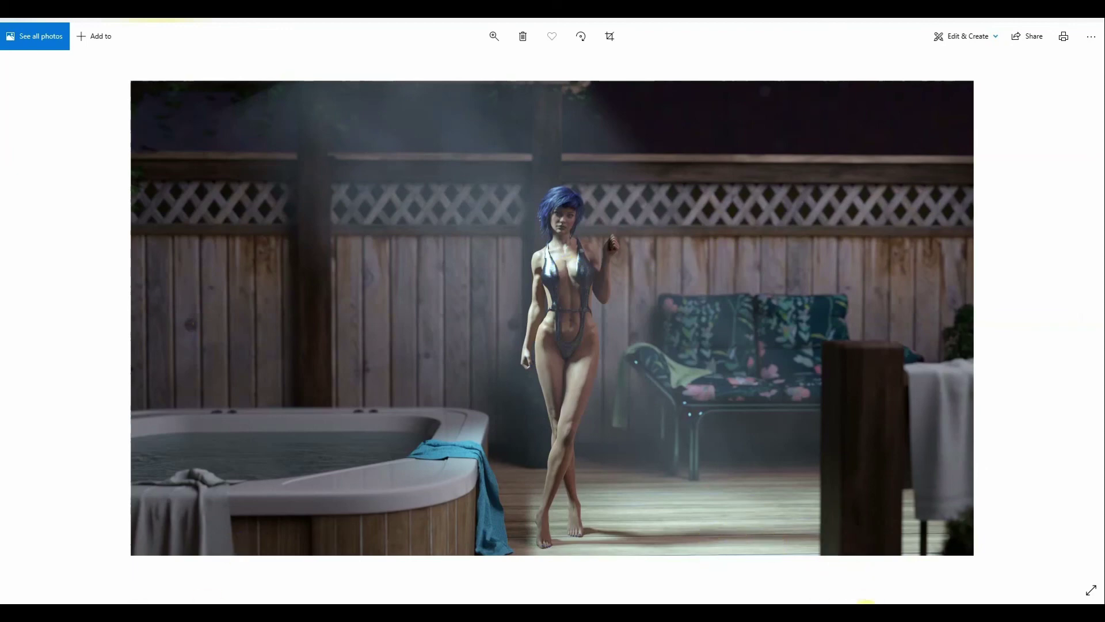
mouse_move(920, 580)
click(802, 575)
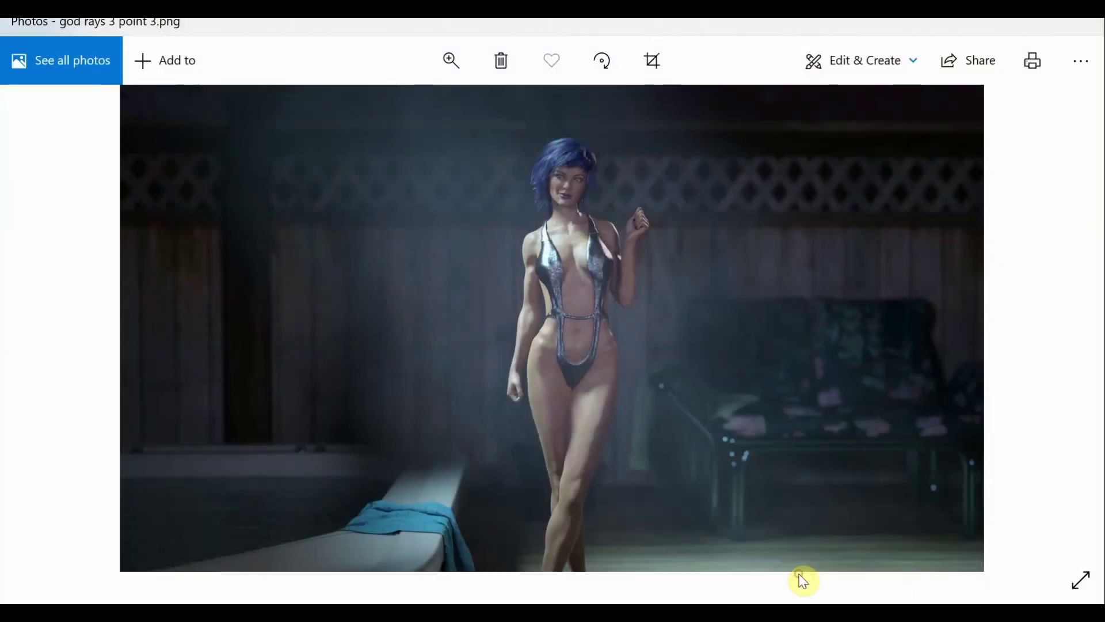